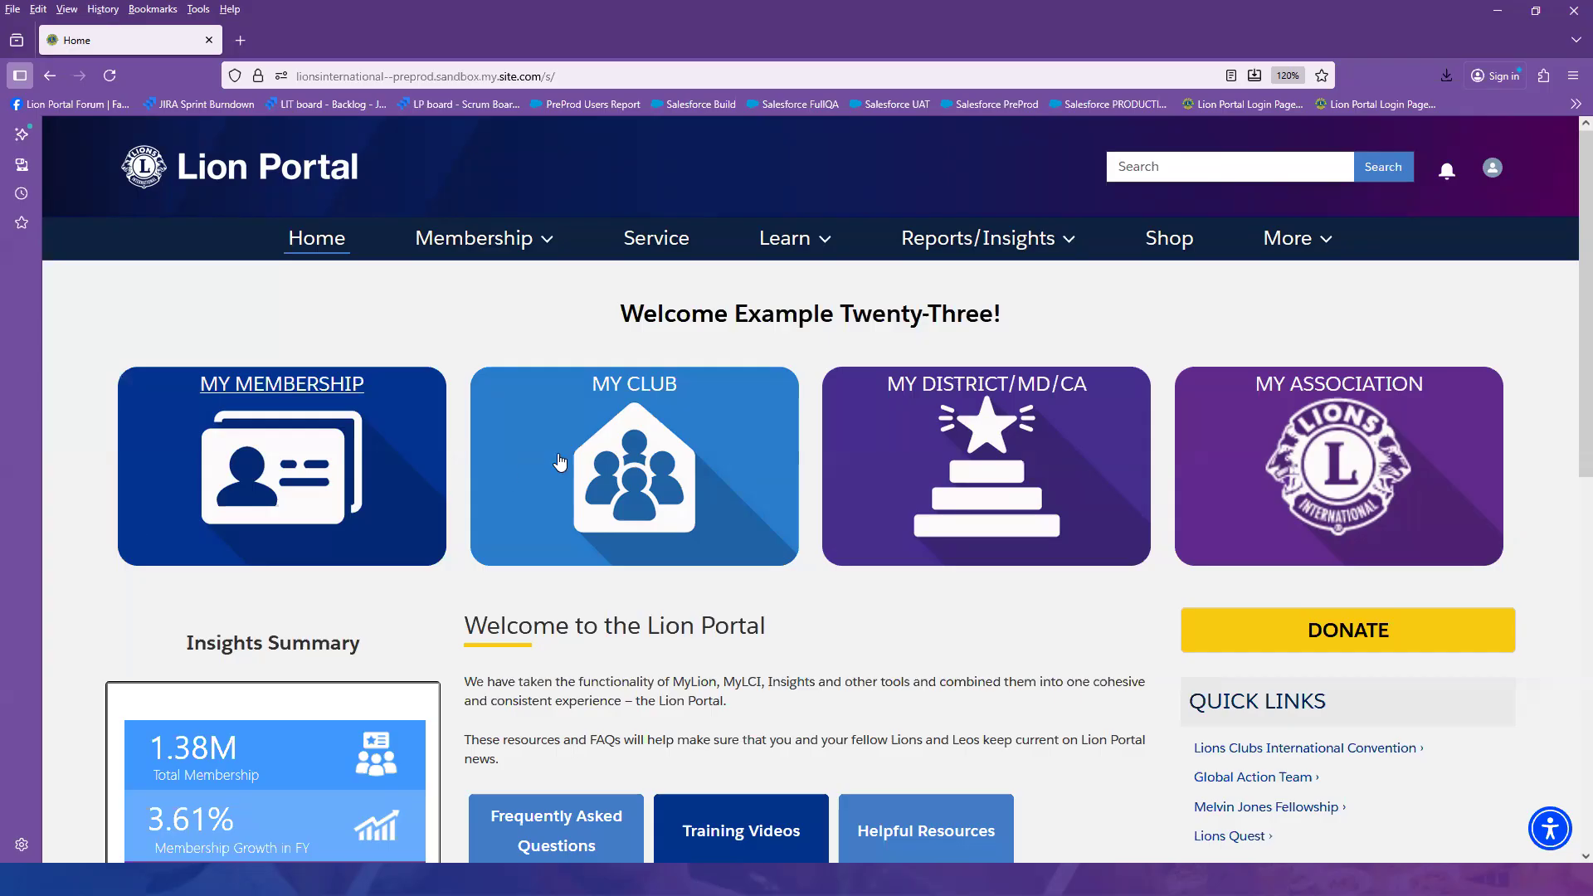
Open the Learn menu's list of learning pages
click(796, 249)
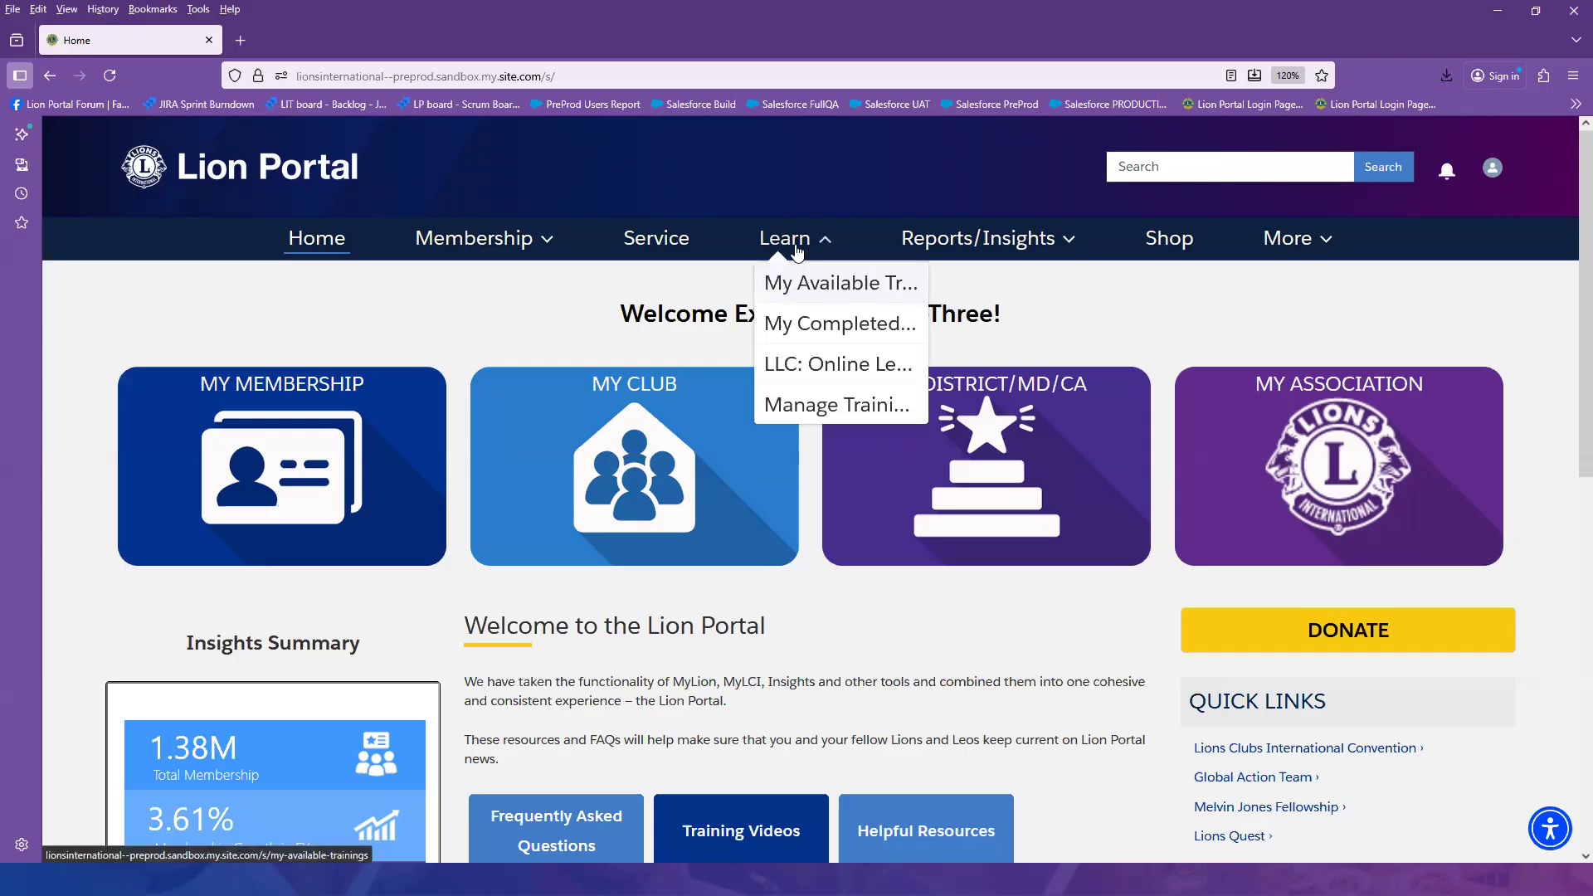
In Manage Trainings, hide Draft and Published trainings, then open Test Training 2 (TR-039797)
click(792, 407)
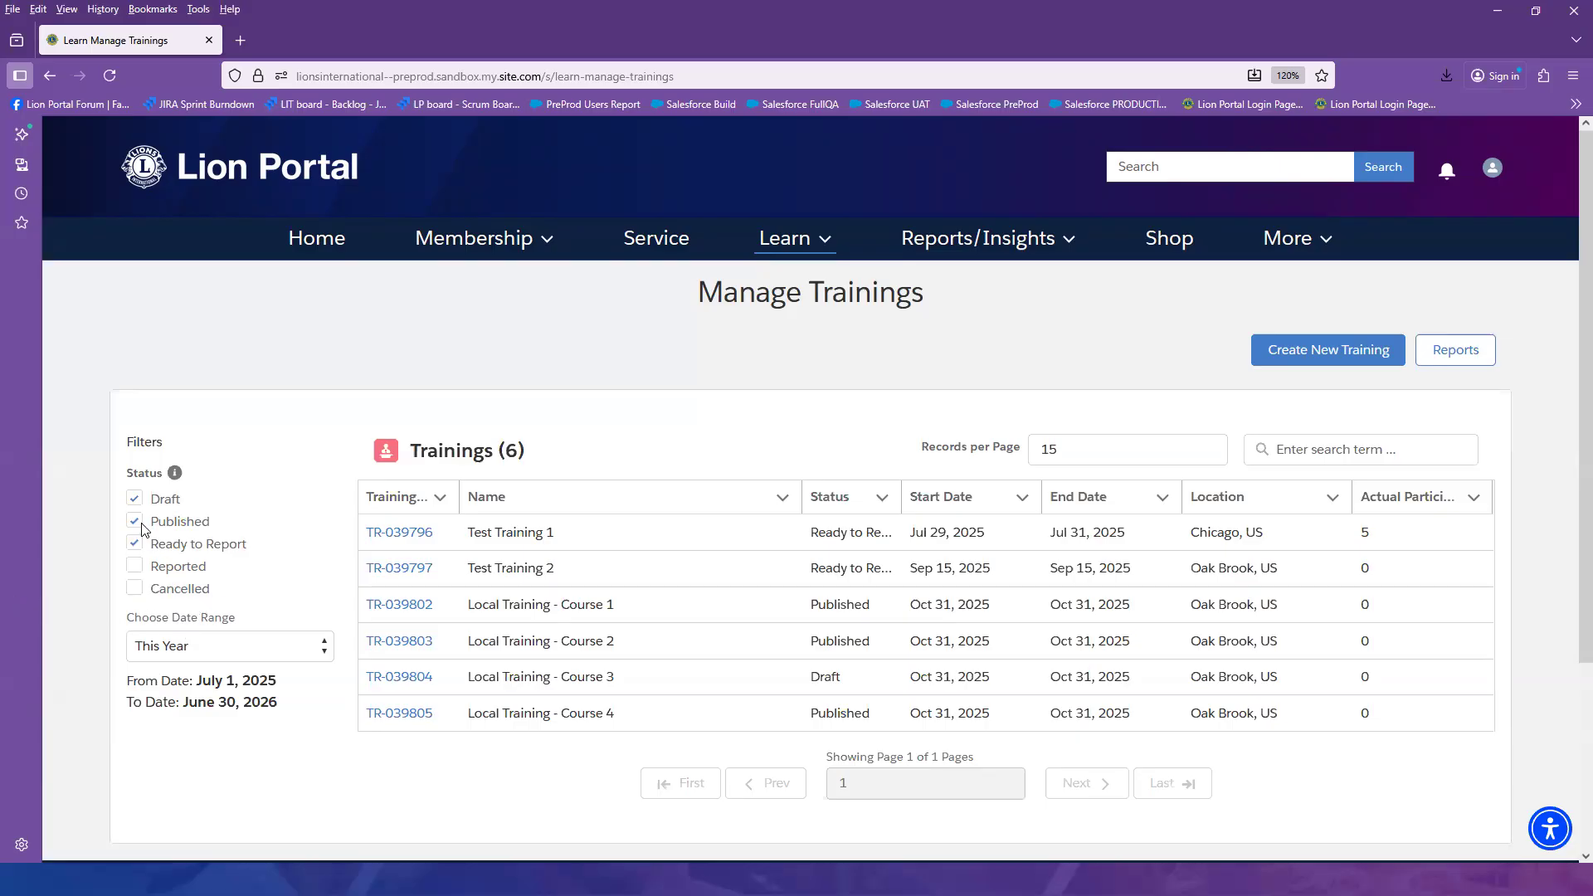
click(134, 498)
click(134, 522)
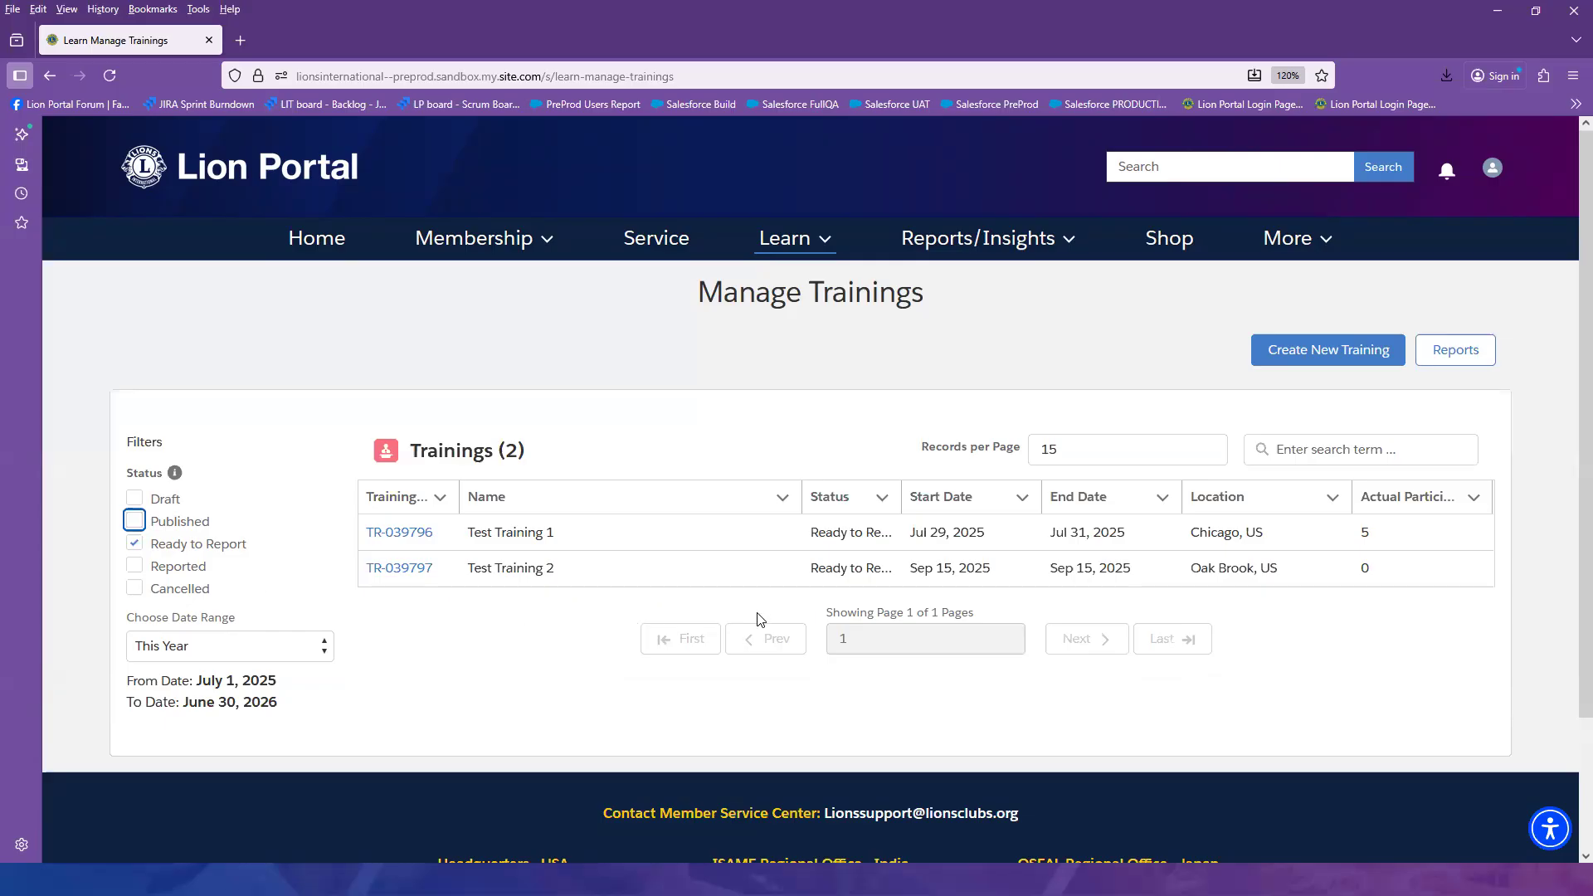
click(207, 656)
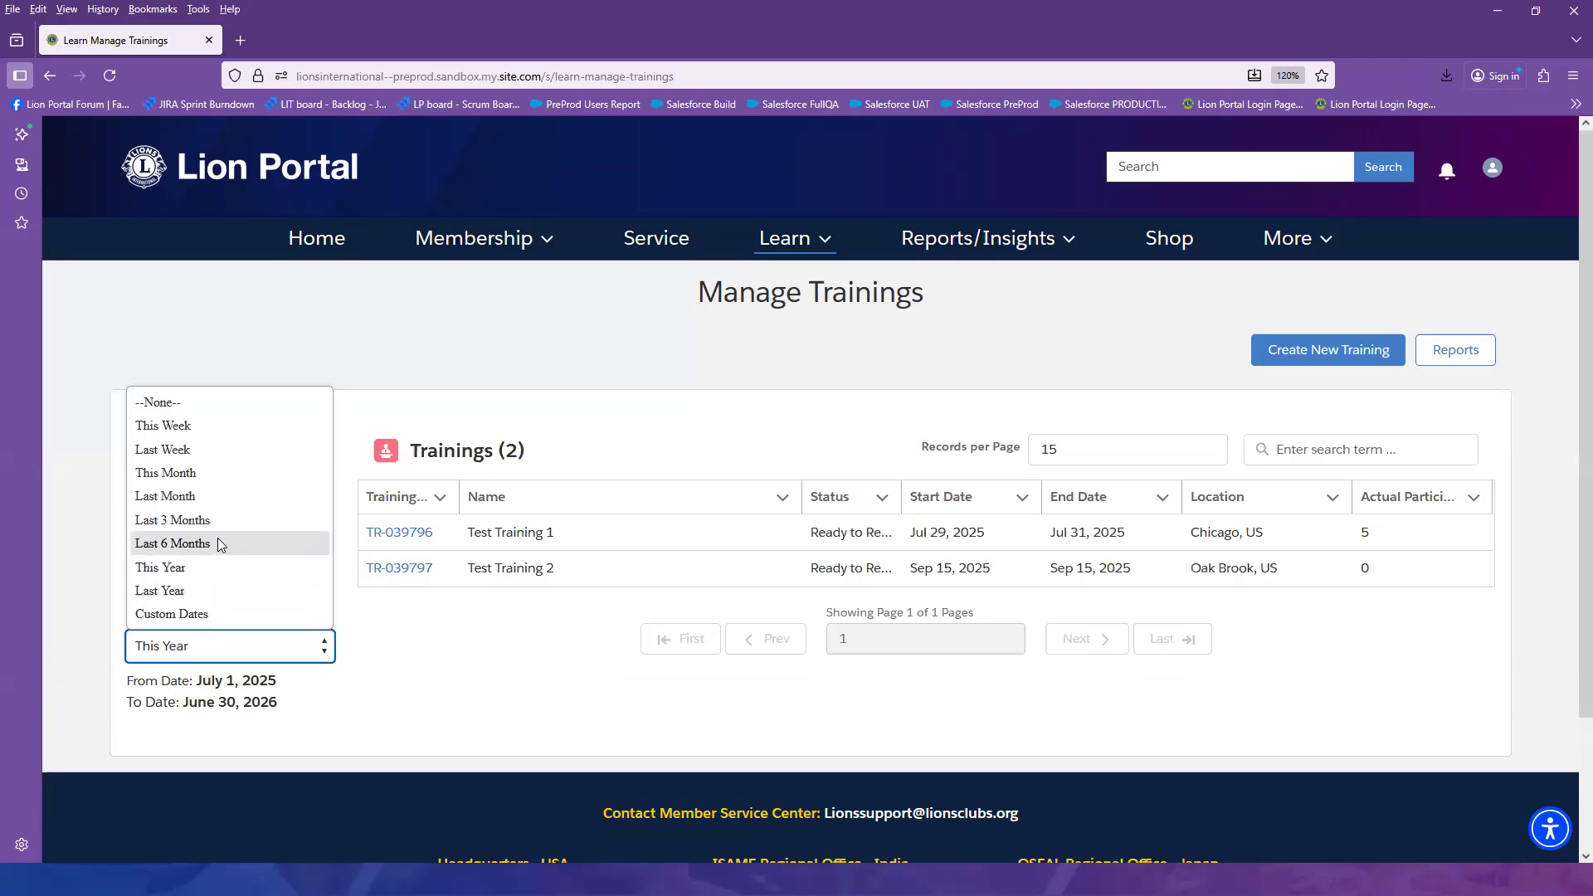
click(457, 709)
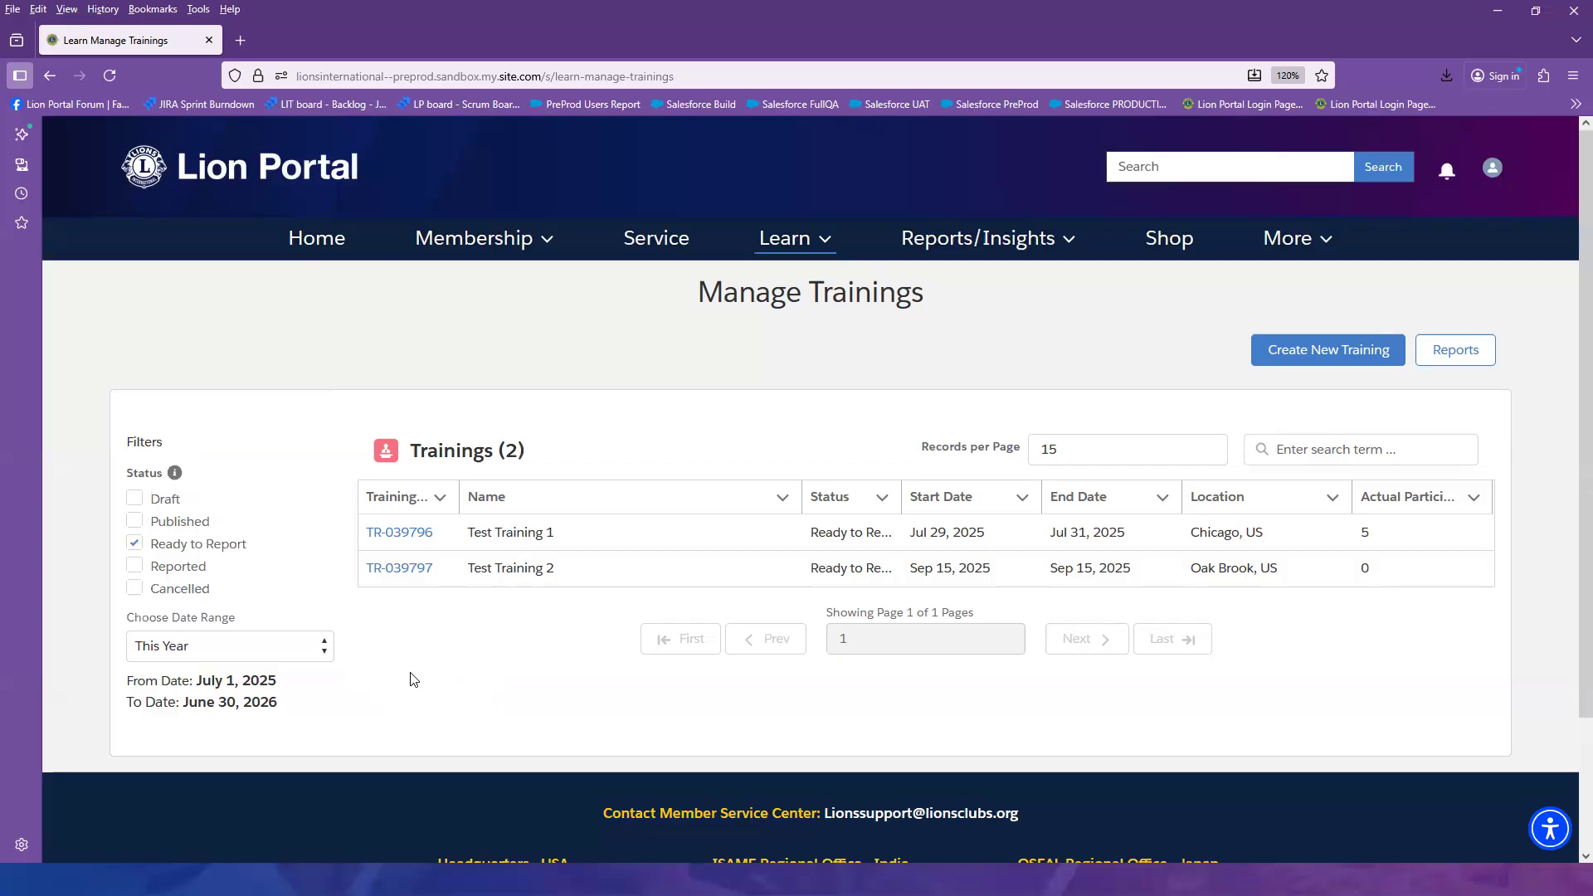
click(387, 573)
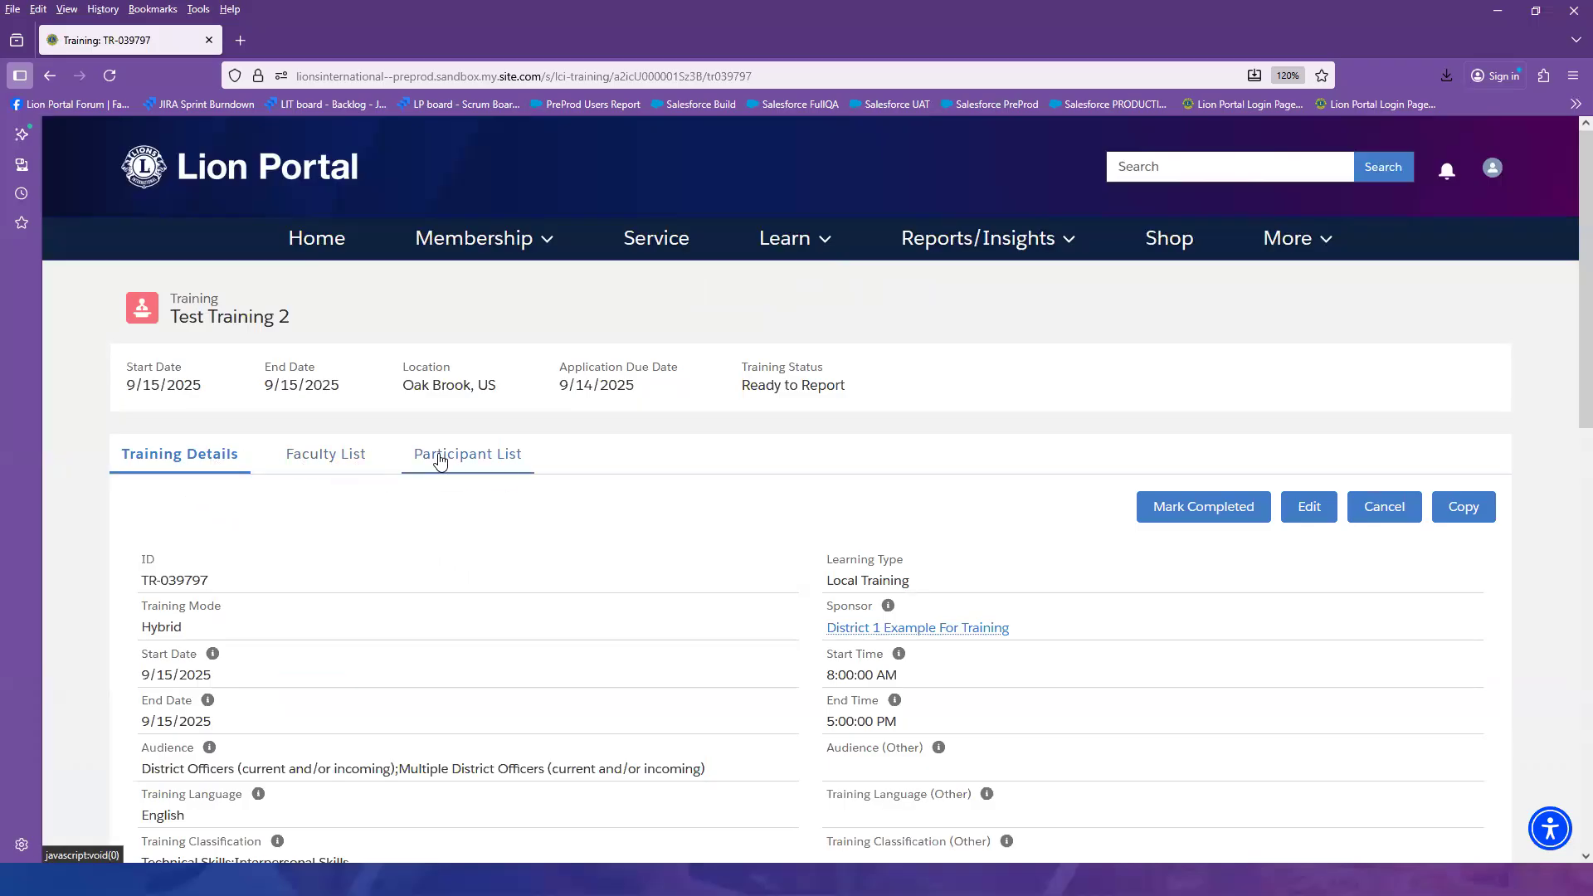
Show Test Training 2's Faculty List tab, which has no faculty yet
click(345, 462)
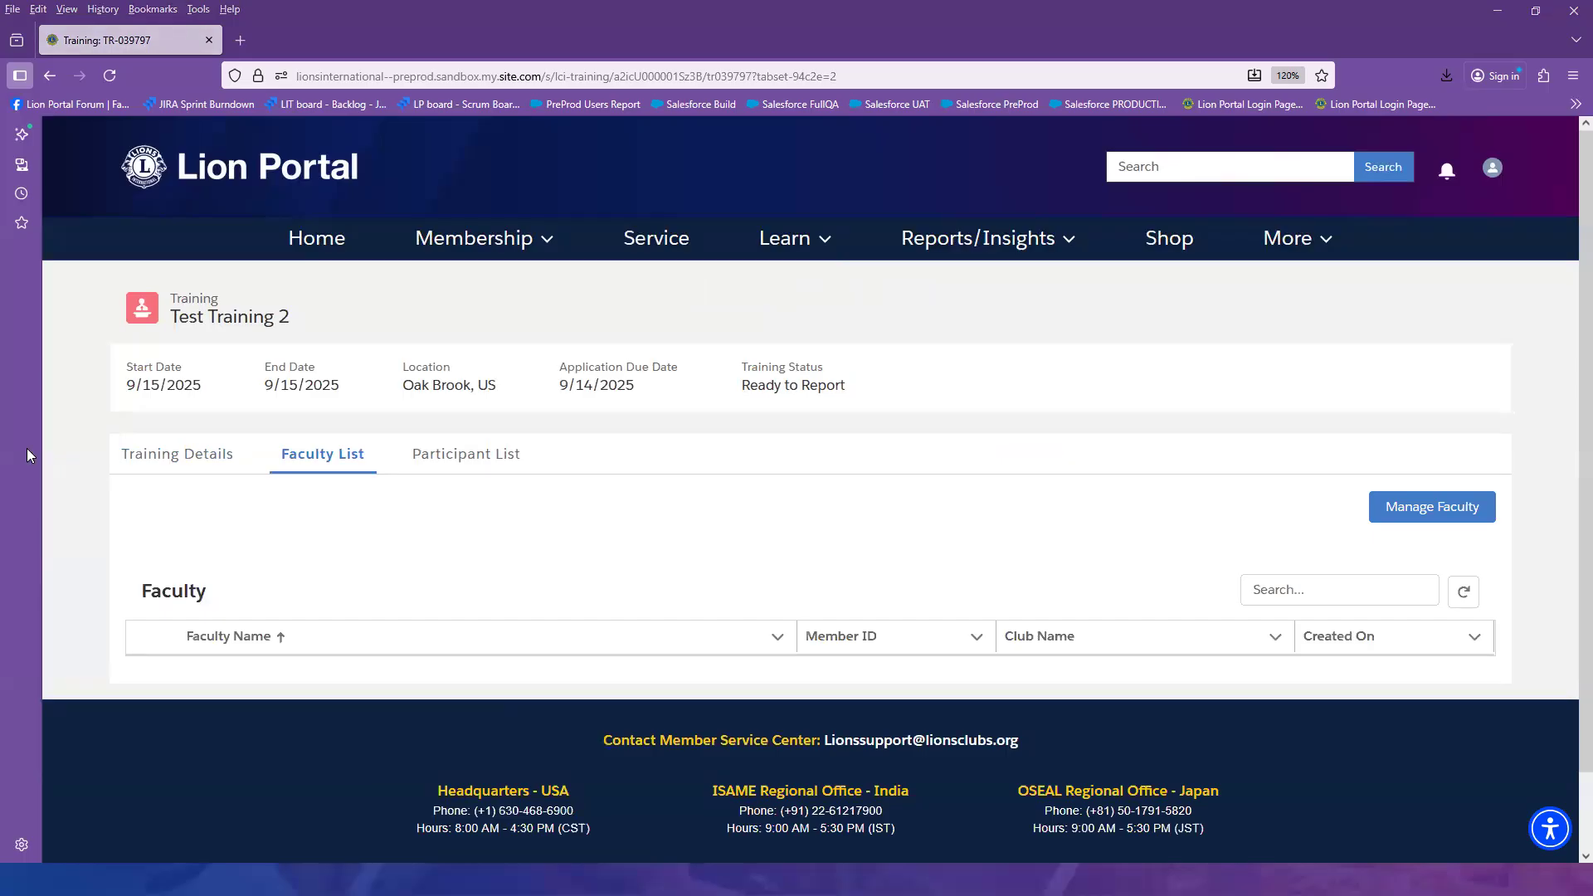
Open Manage Faculty, then open and cancel the Add Non Member Faculty form
click(1443, 520)
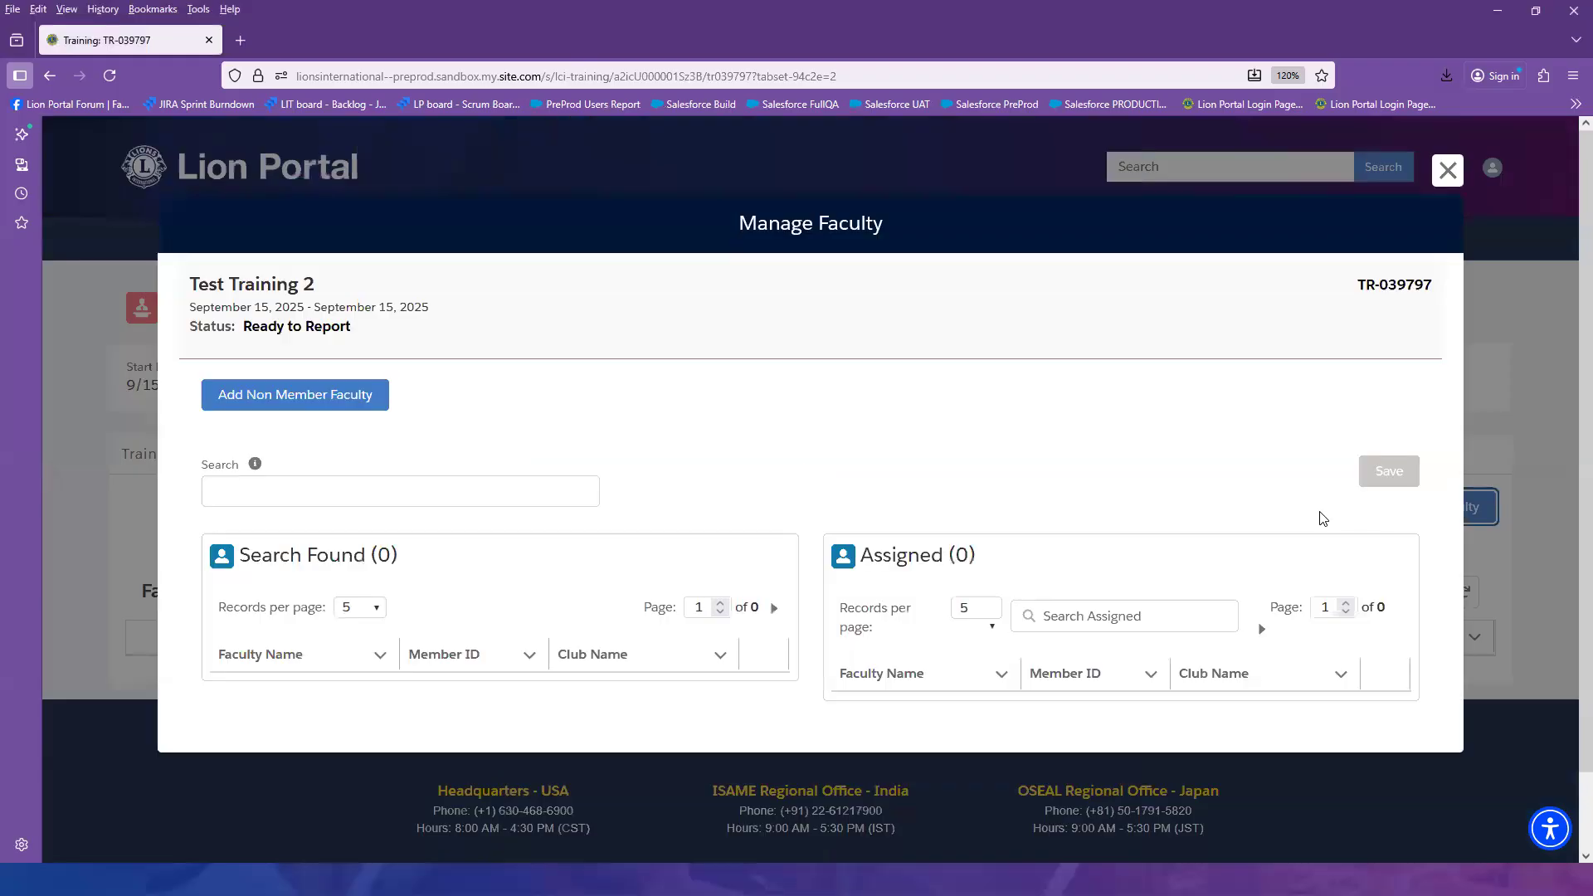
click(294, 396)
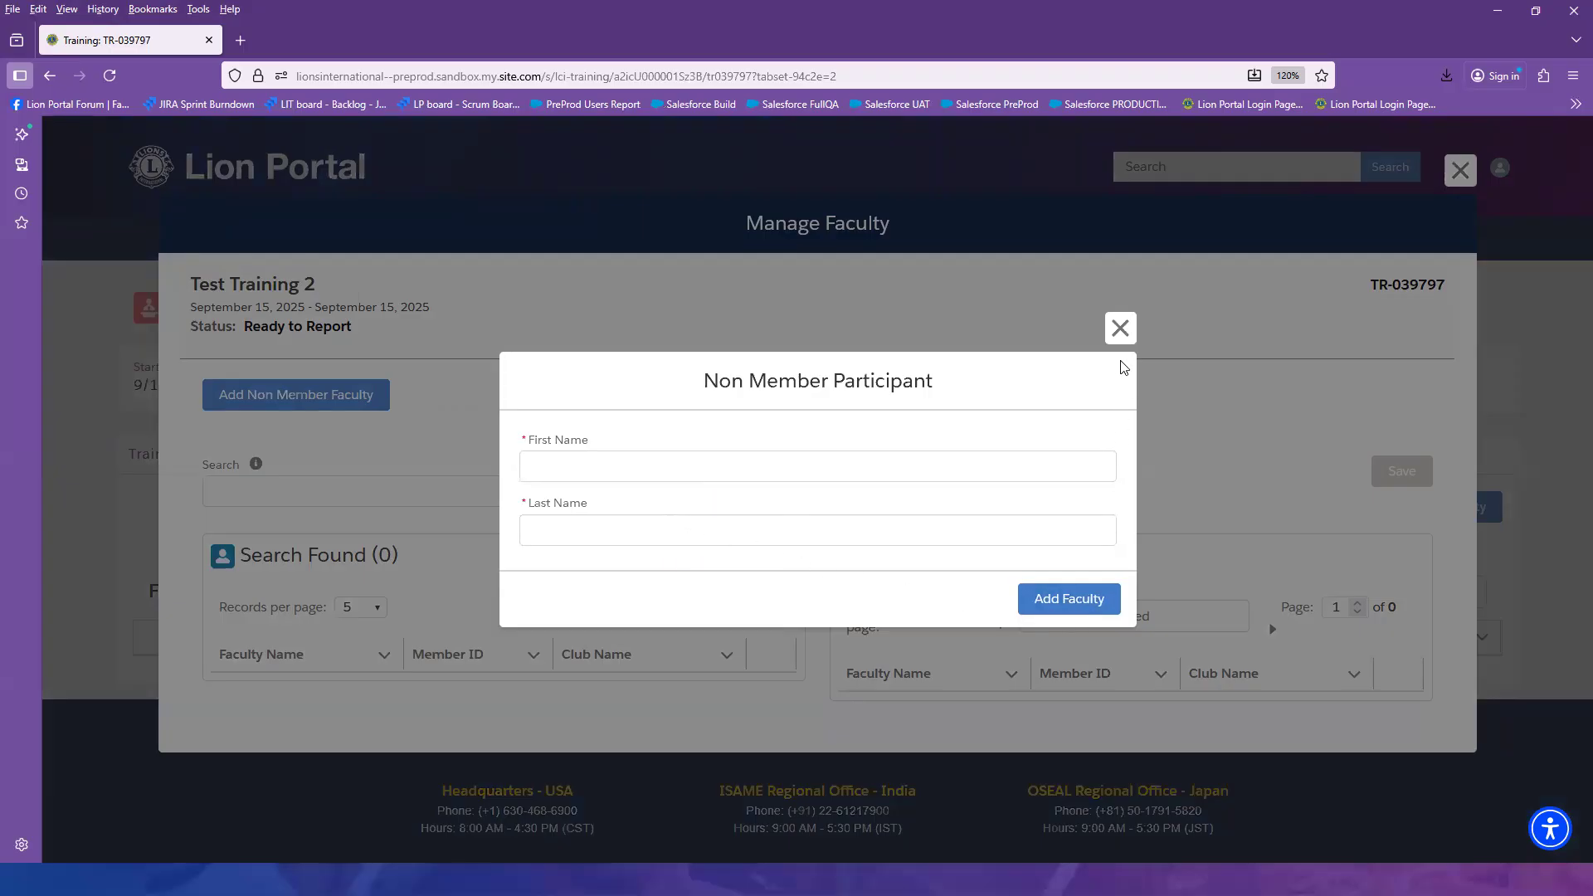
click(1120, 330)
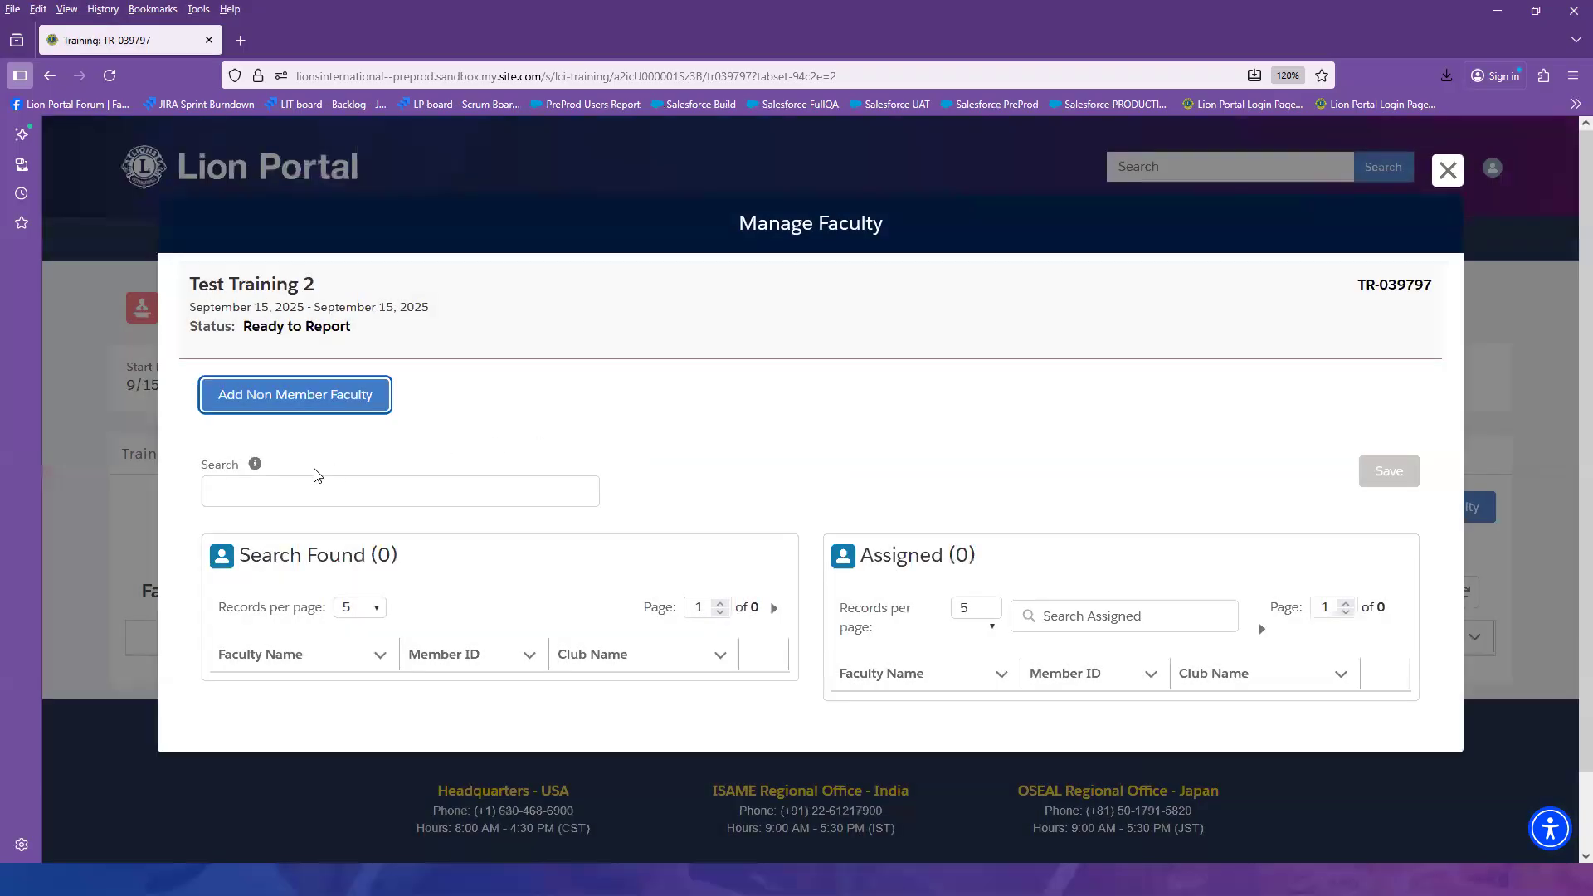
mouse_move(256, 470)
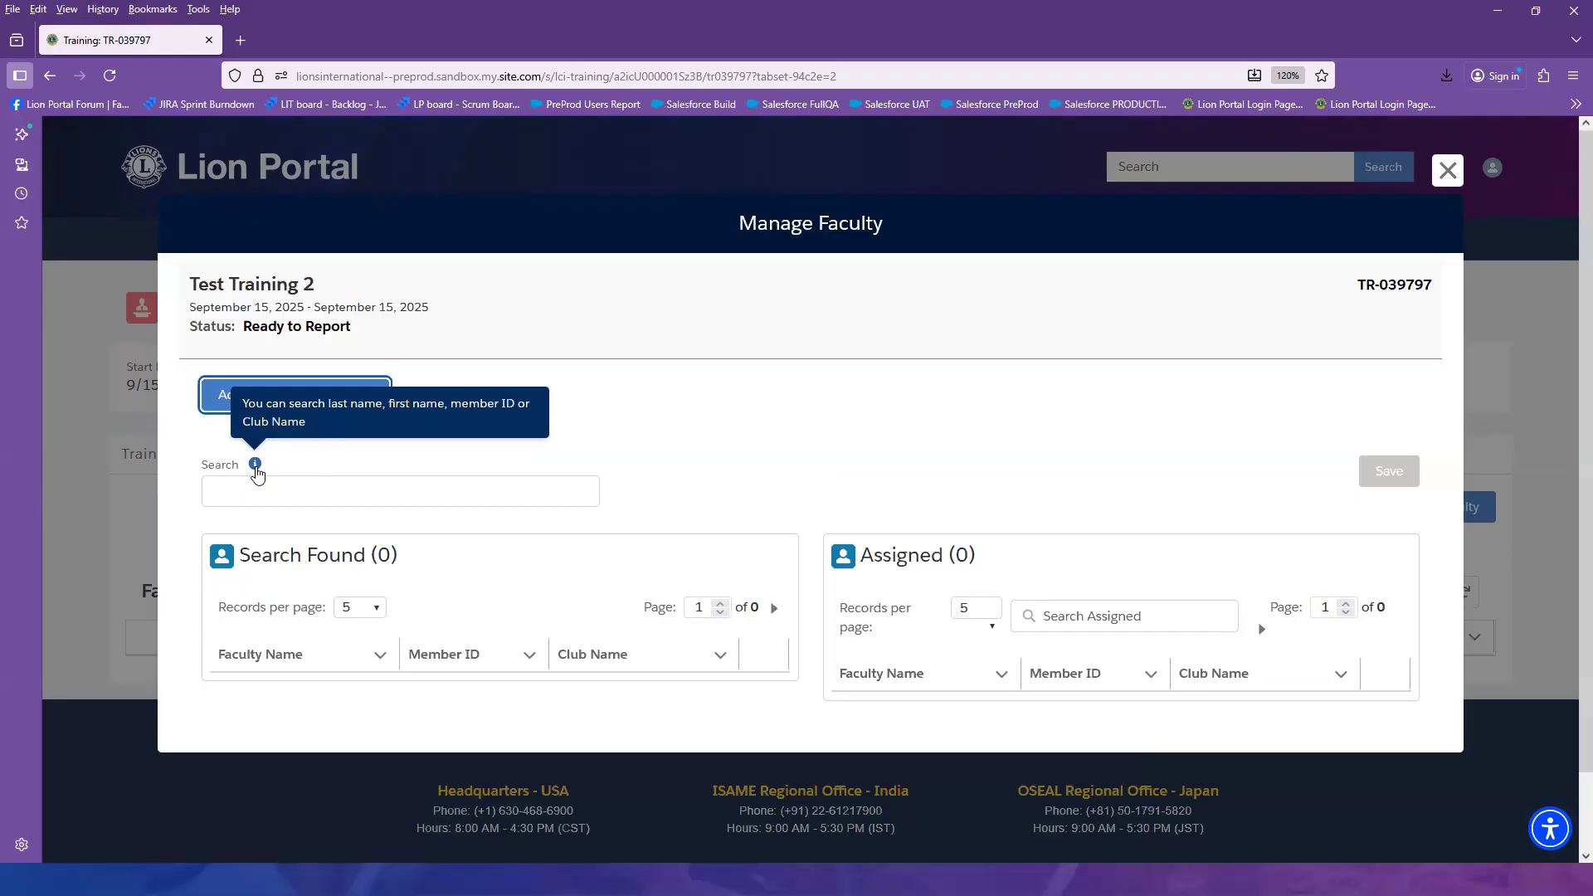
Search faculty for 'example Lions Club for training', returning 43 members
click(265, 481)
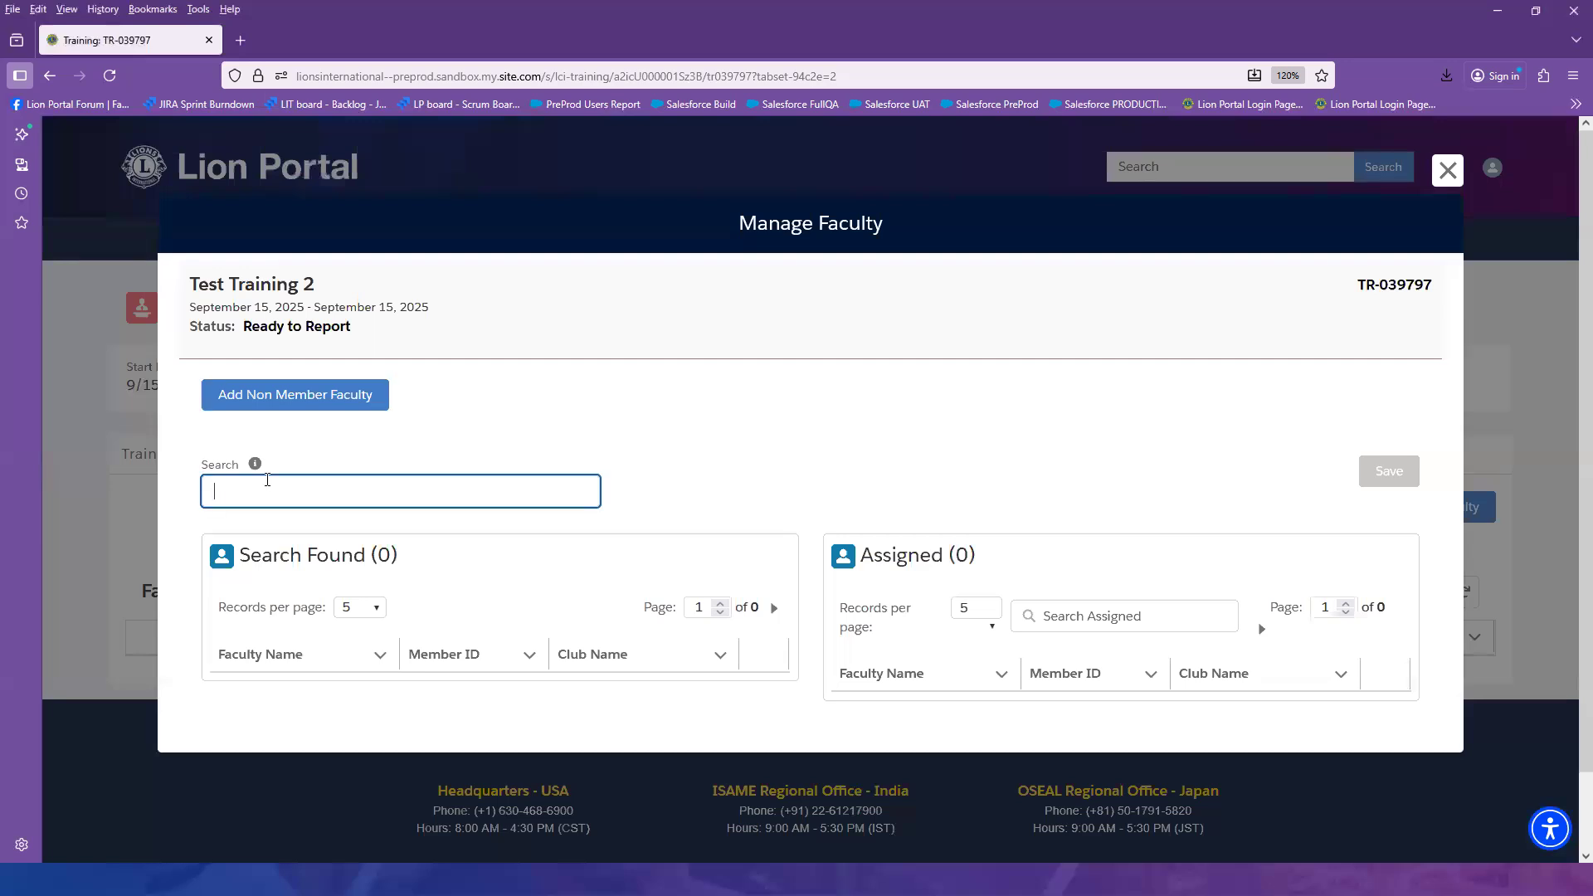
text(example Lions Club for training)
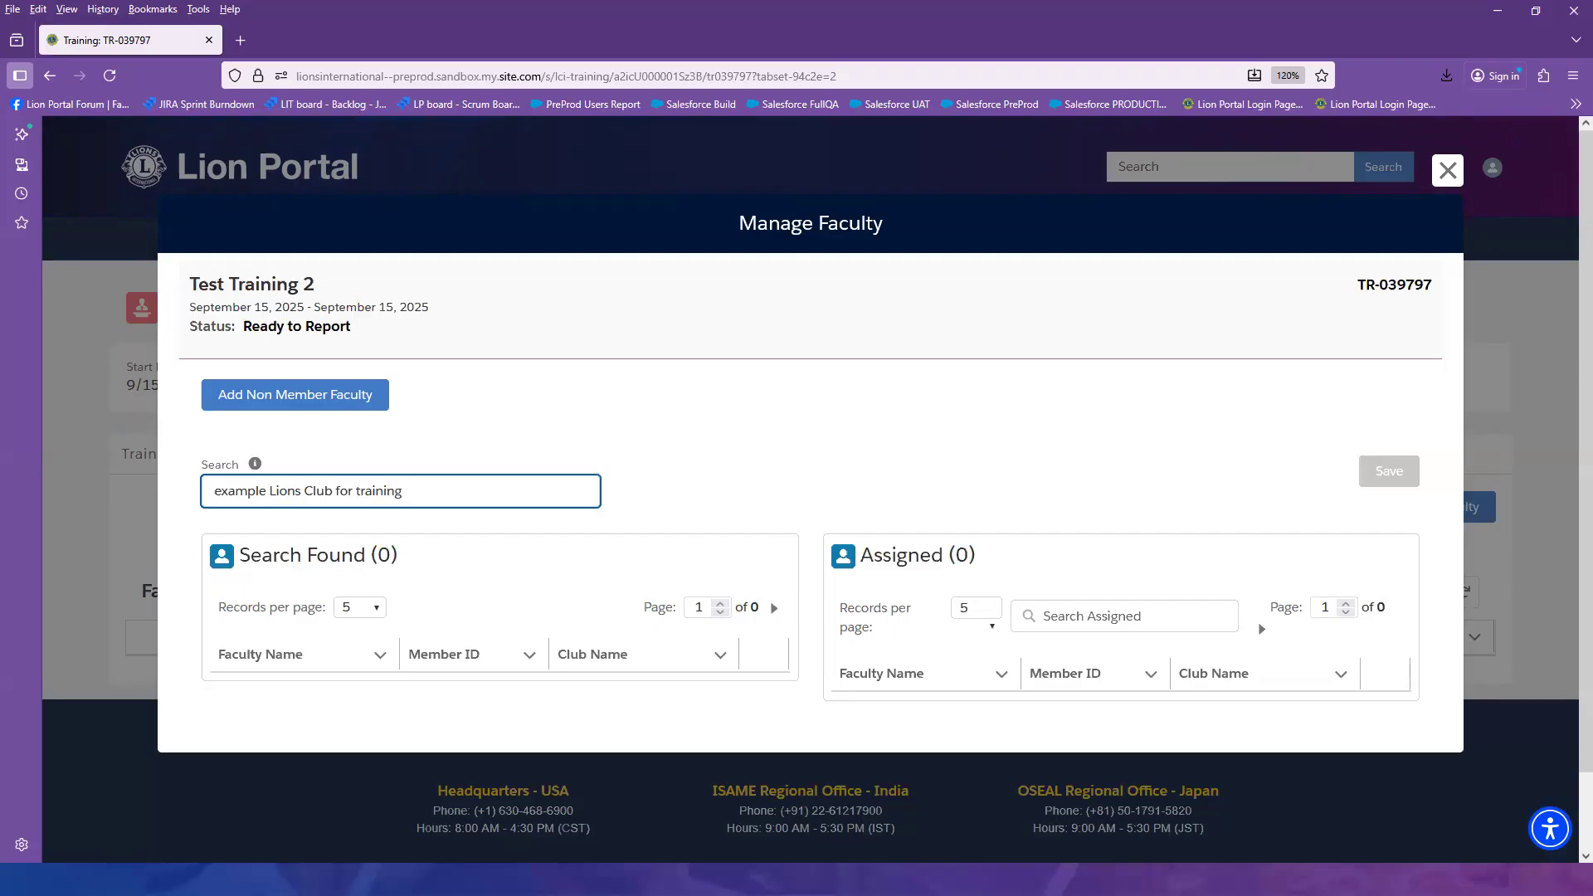
key(Return)
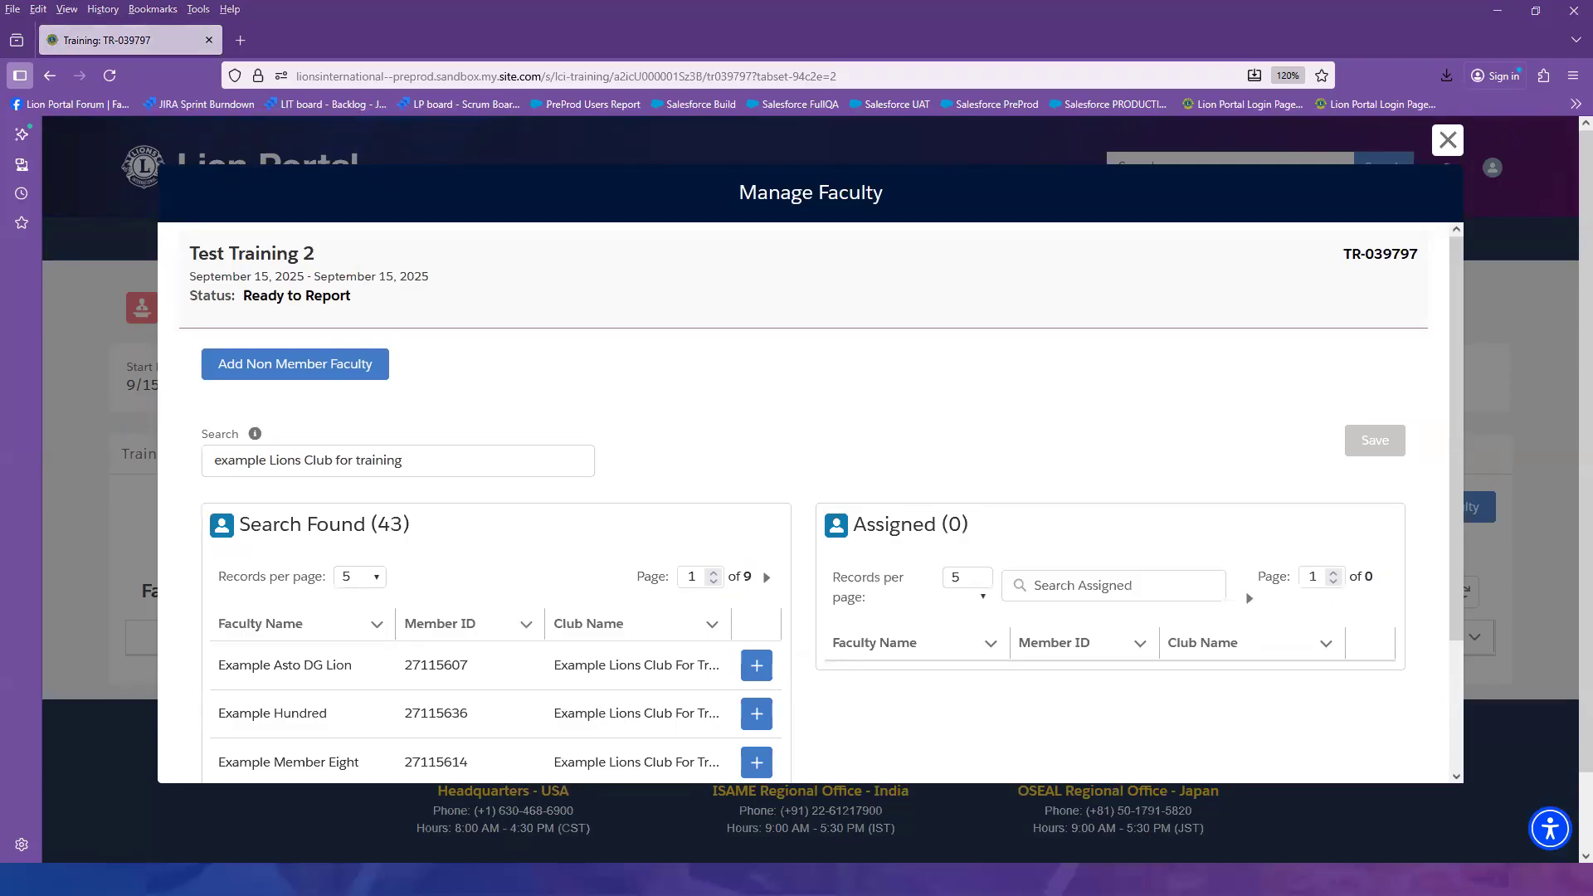
drag(379, 527, 402, 531)
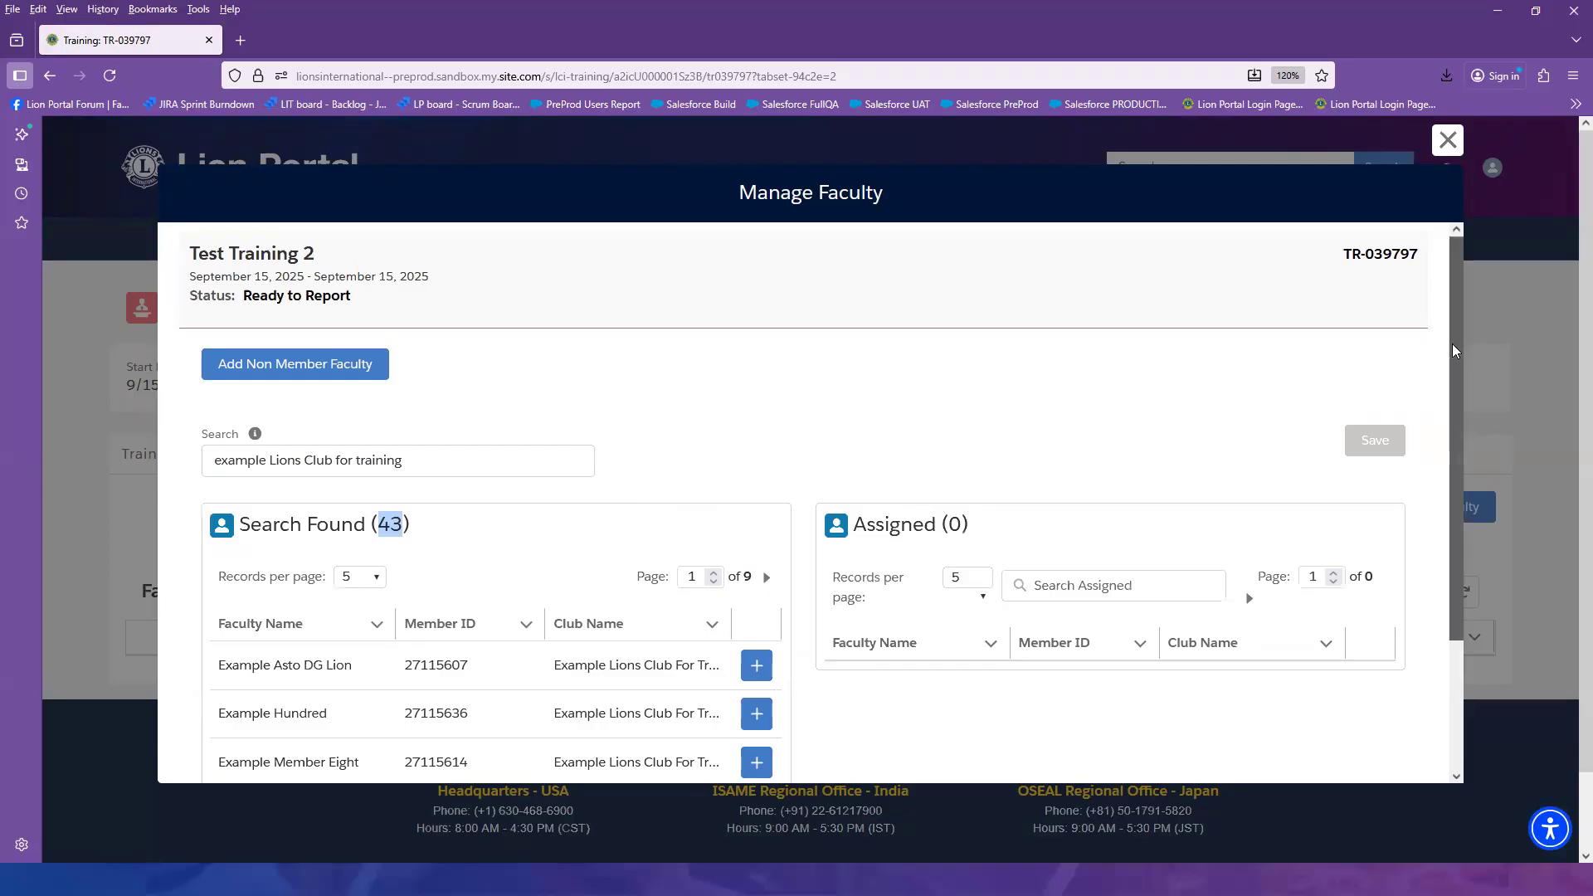
drag(1452, 350, 1455, 443)
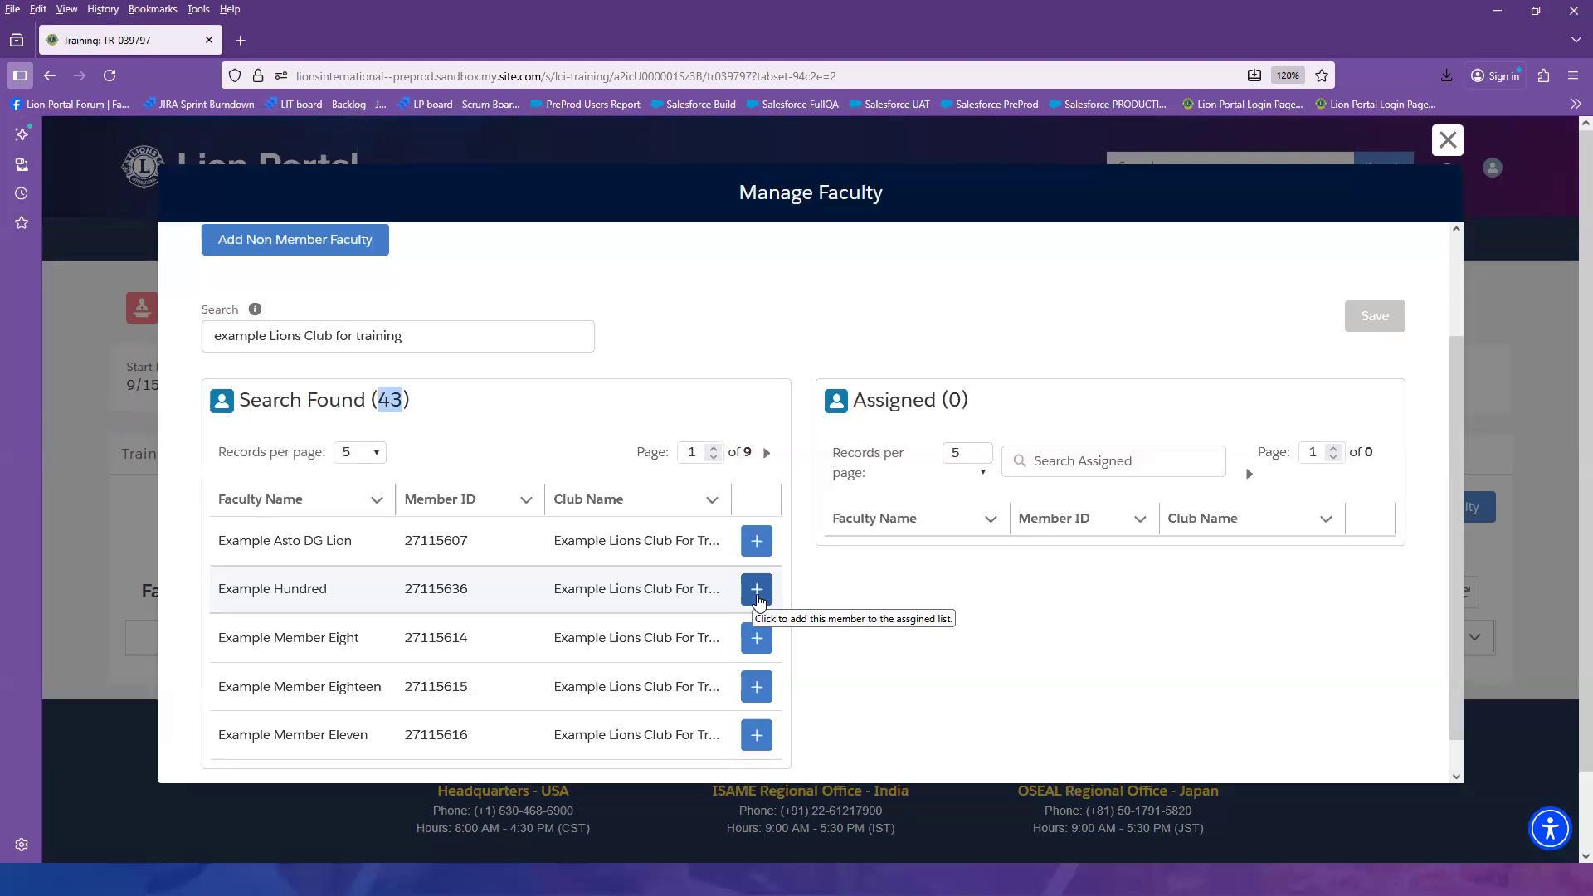
Assign a first member as faculty, show 10 results per page, and go to page 3
click(757, 736)
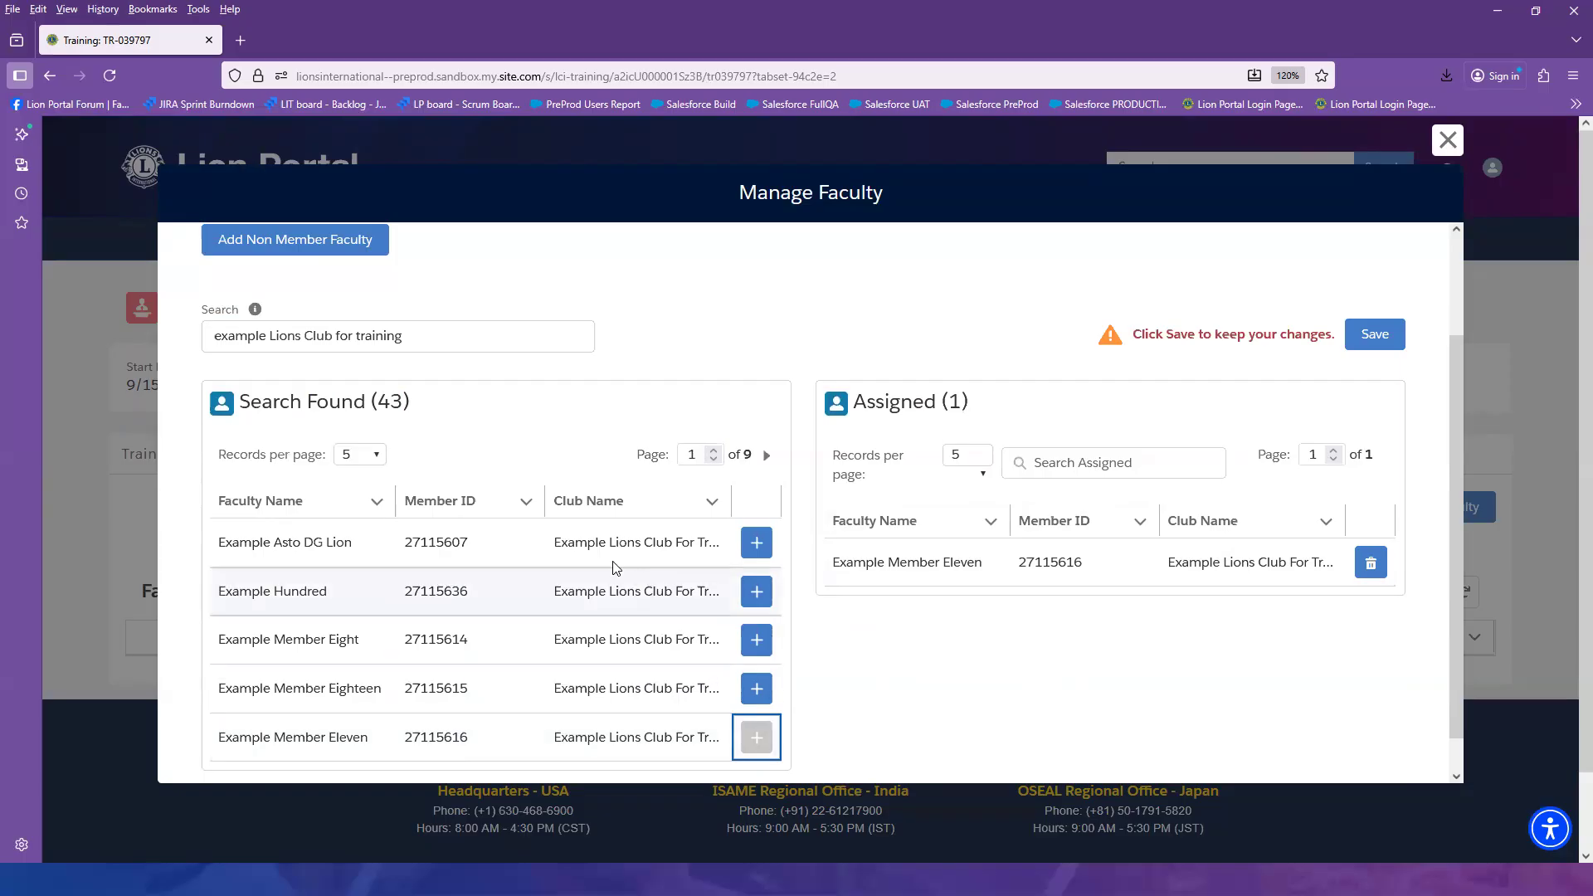
click(377, 463)
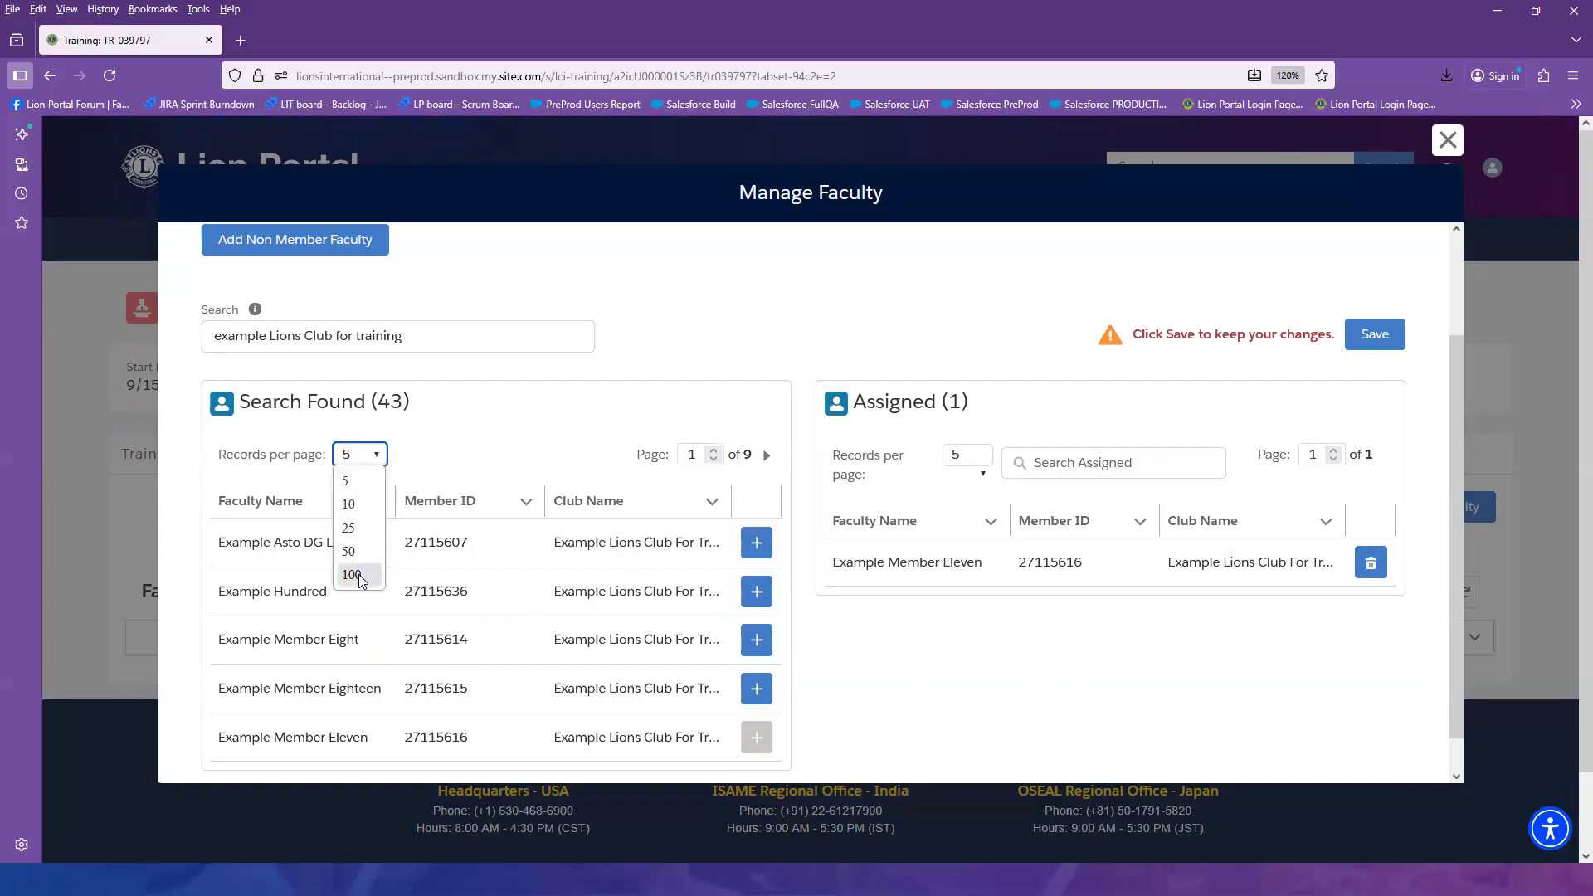
click(362, 508)
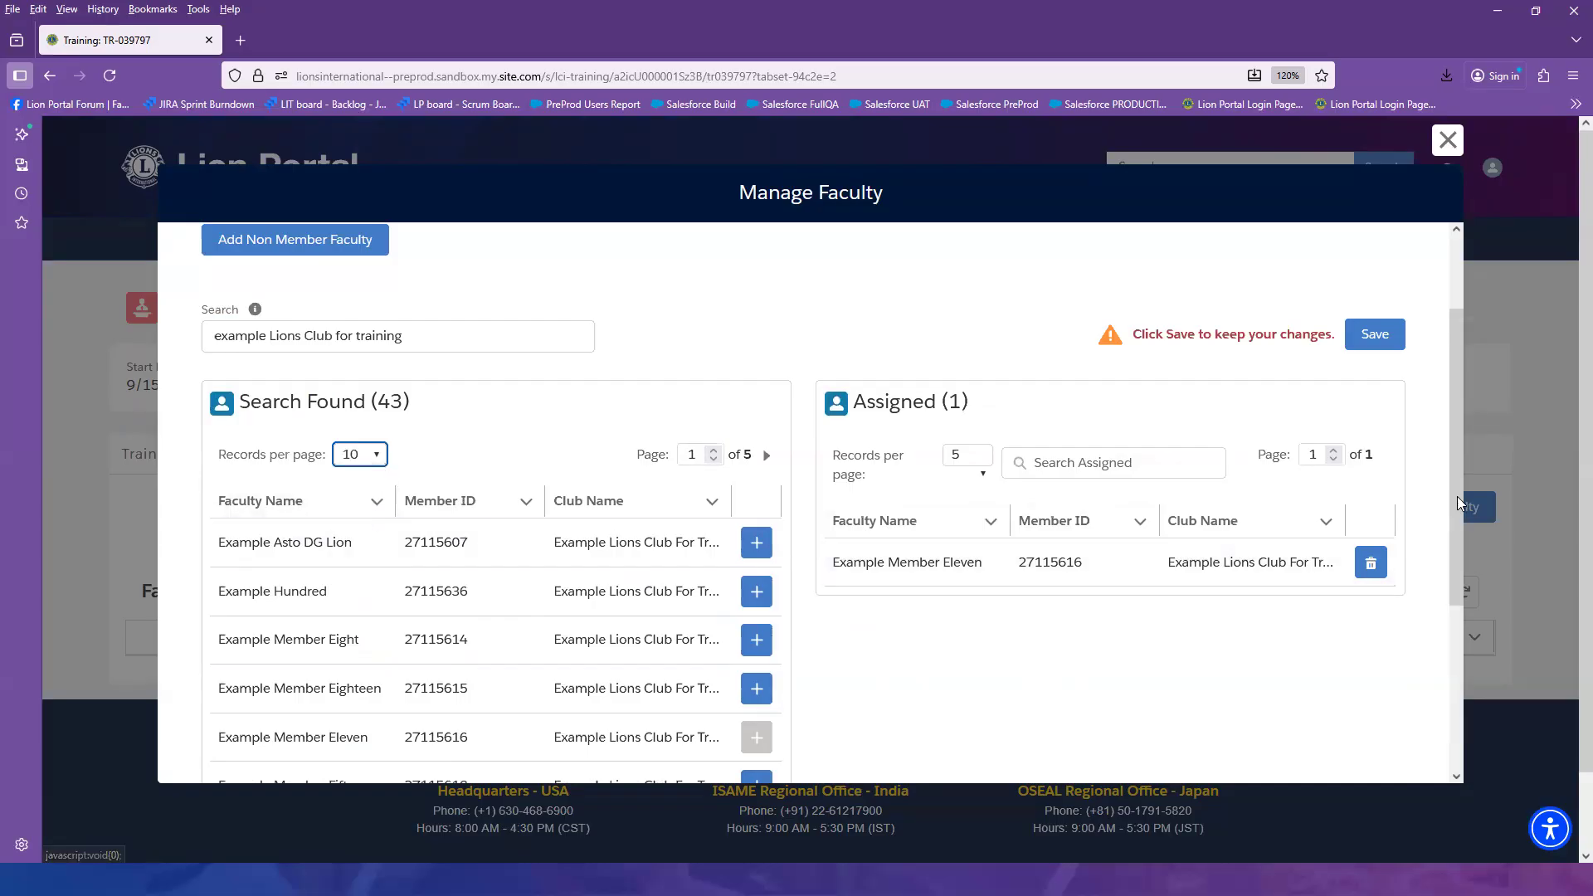
mouse_move(1455, 485)
mouse_down()
mouse_move(1465, 612)
mouse_move(1463, 487)
mouse_up()
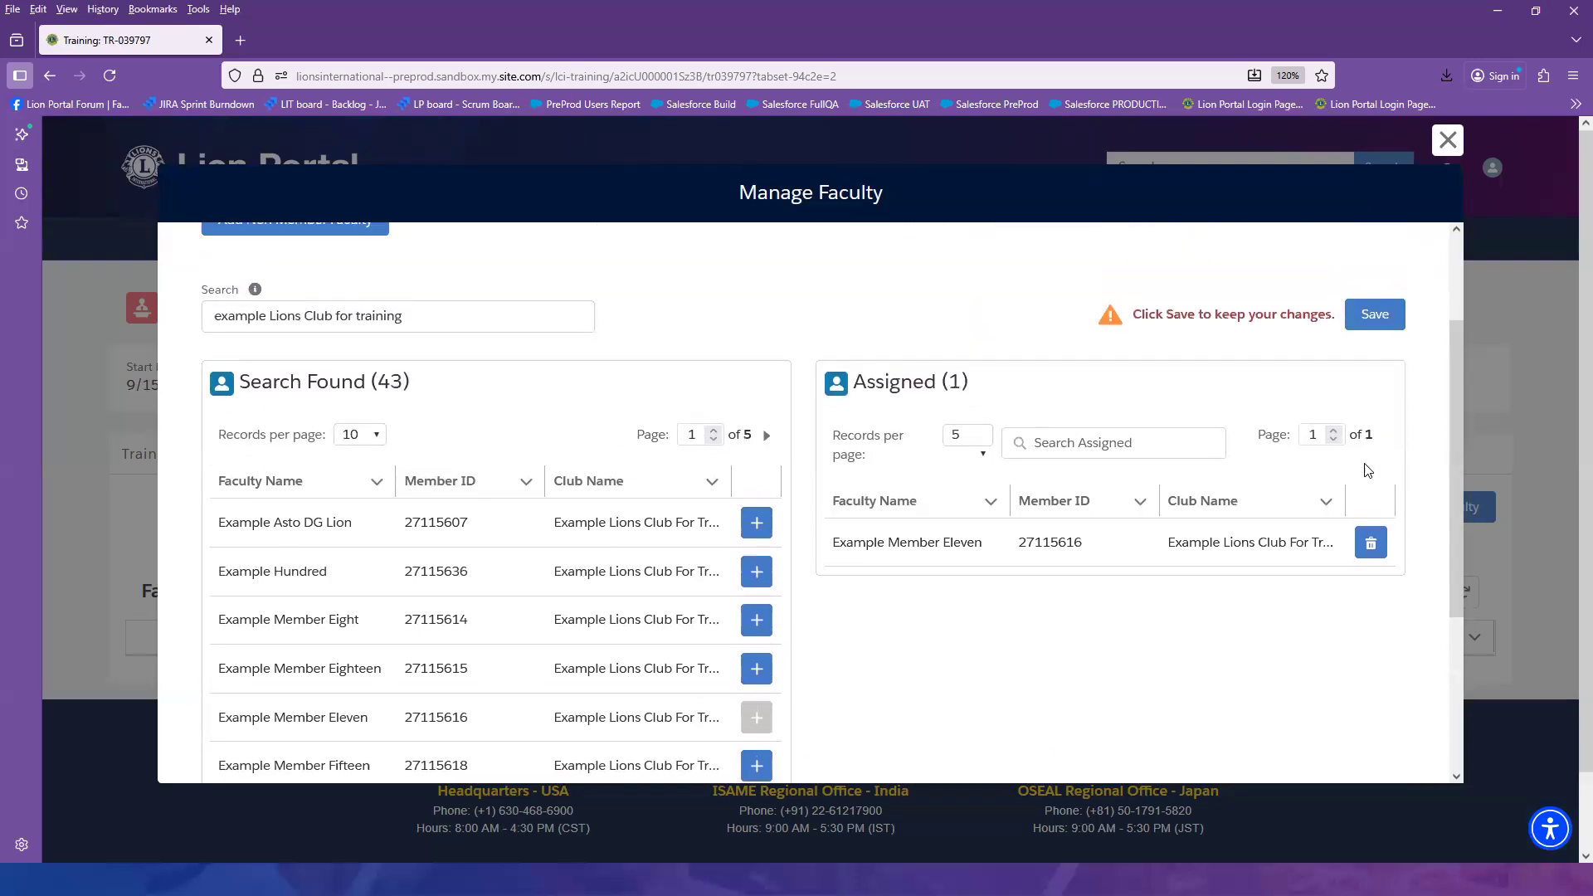
click(767, 436)
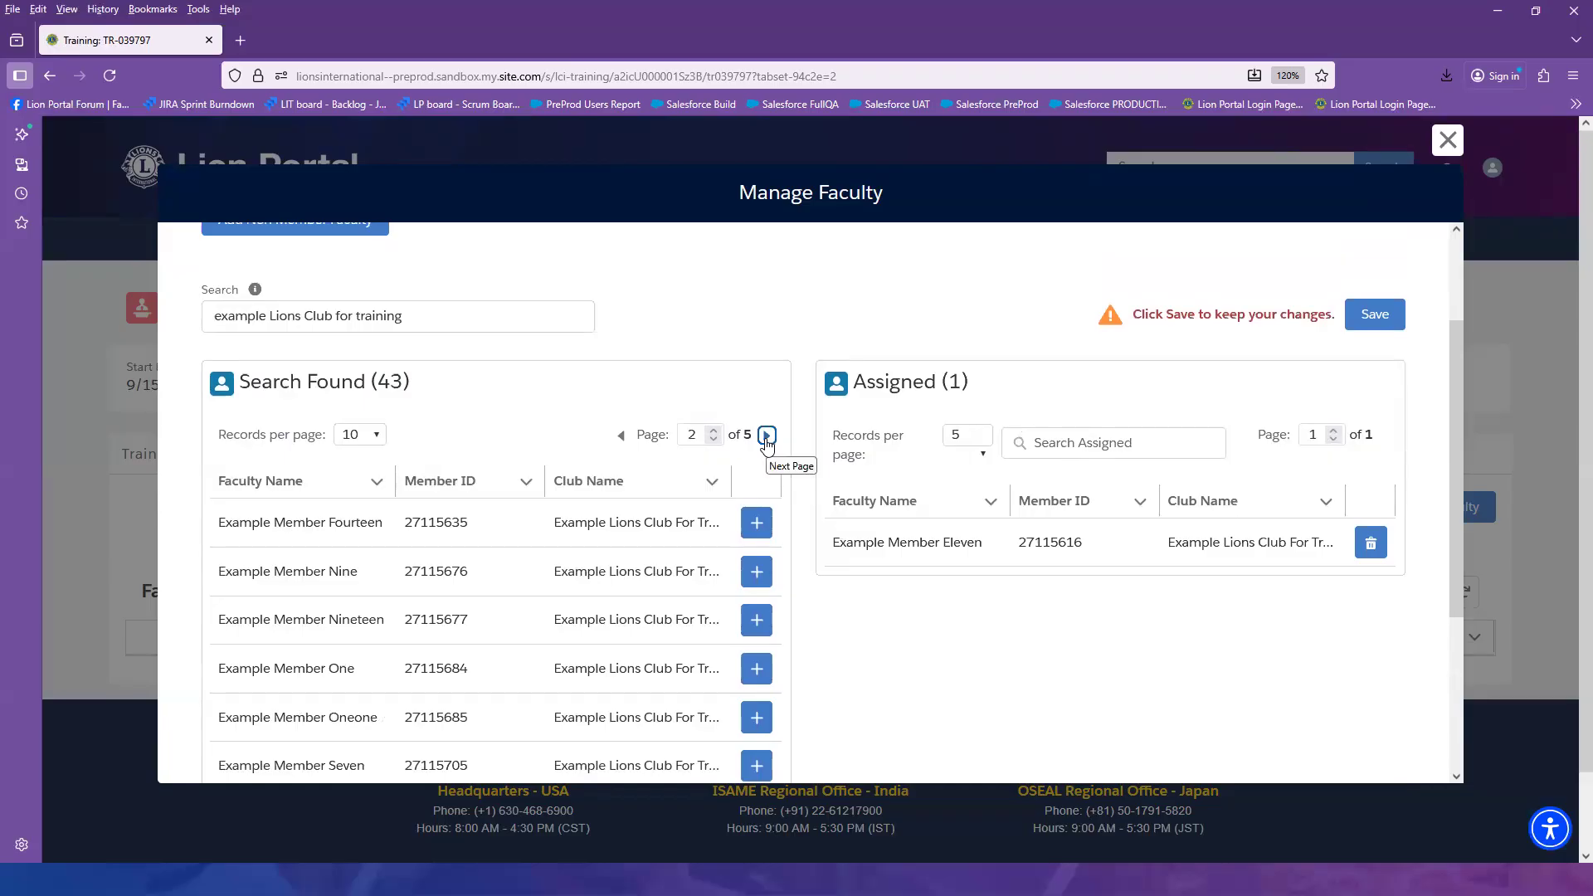
click(767, 436)
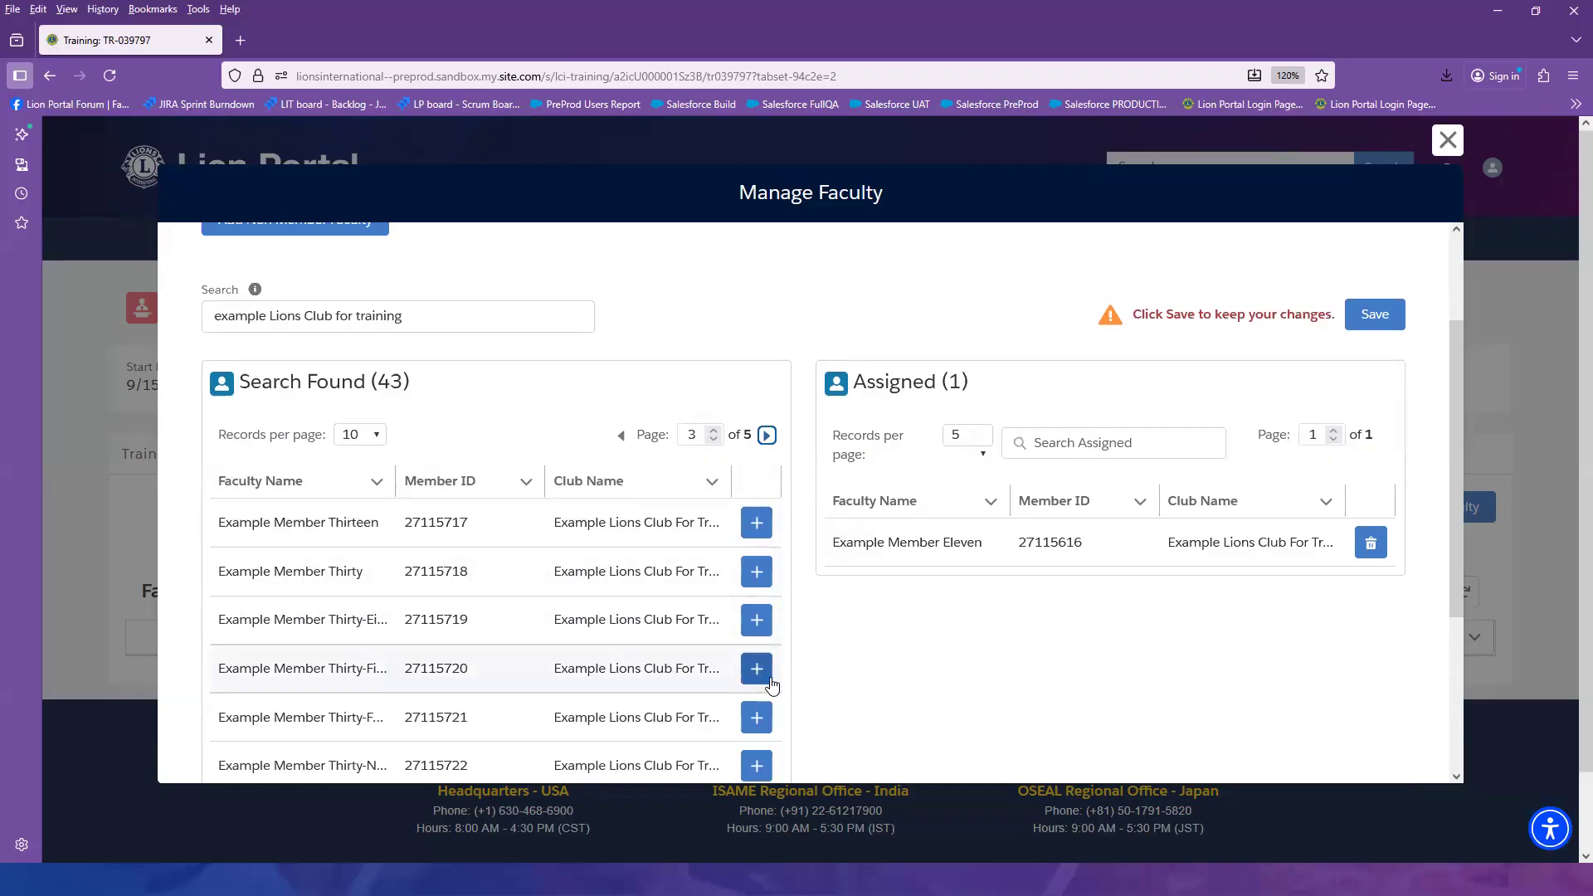
Assign two other club members as faculty, remove the first one, and save
click(761, 673)
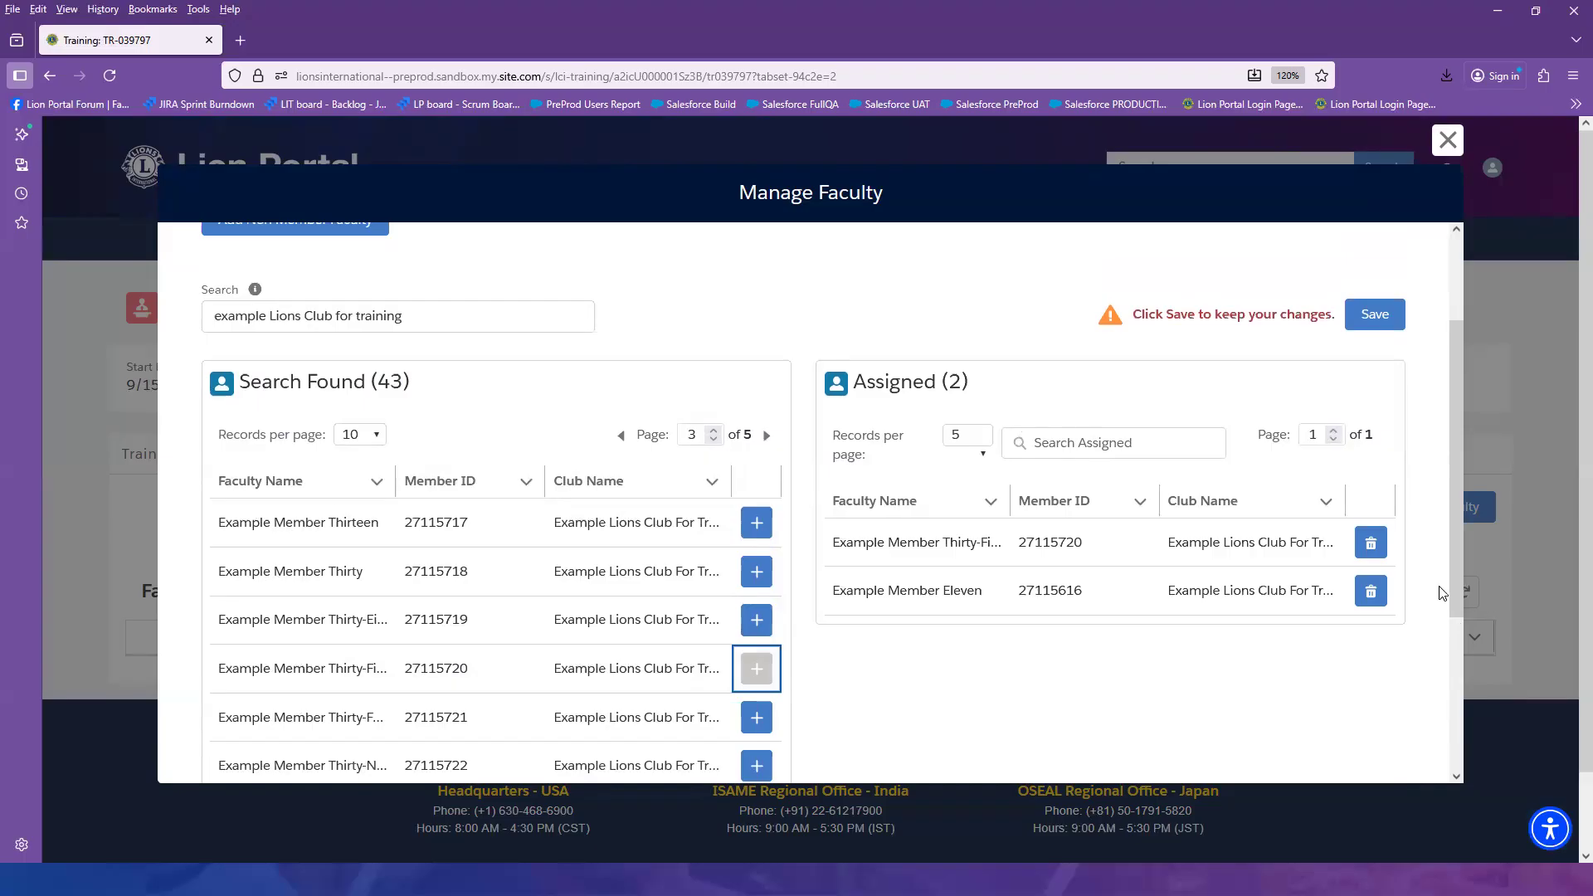
click(1369, 594)
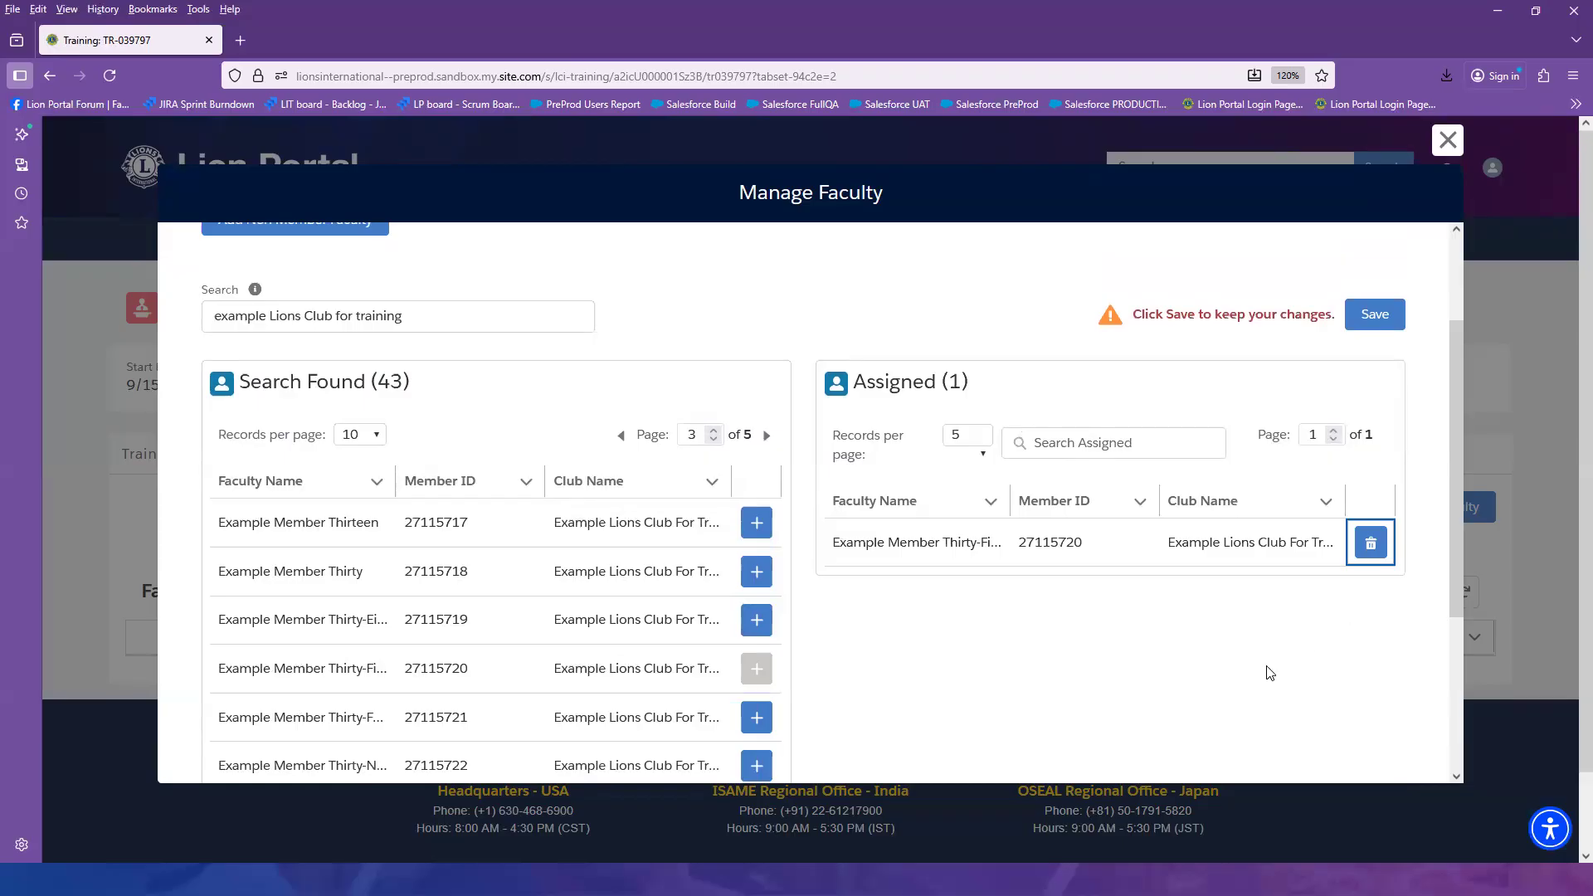
click(759, 721)
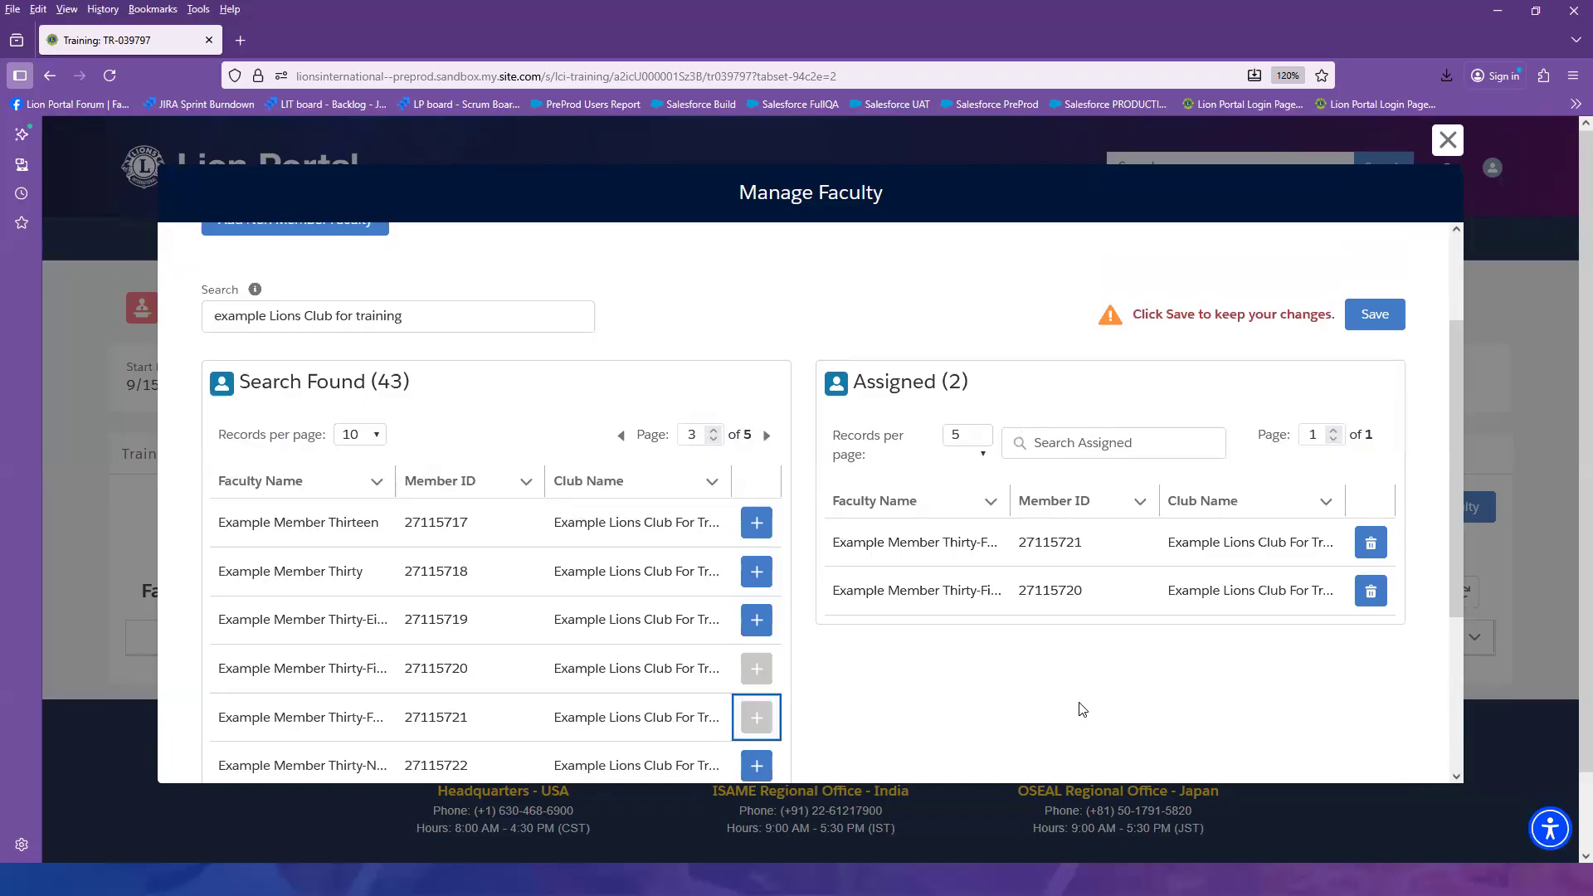
click(1363, 329)
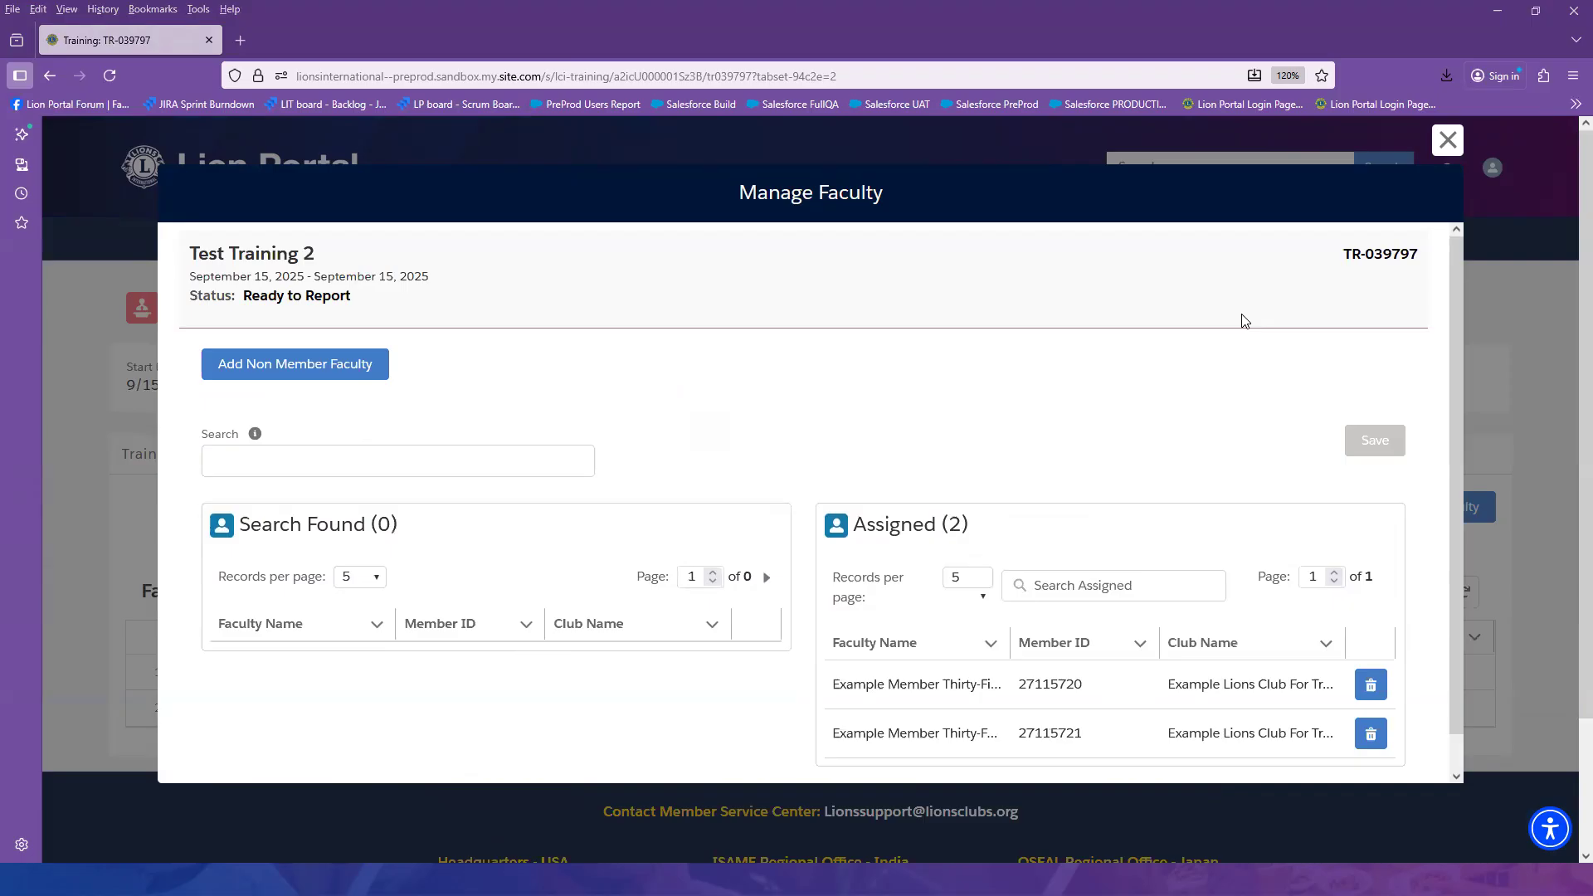
Close the faculty manager and show the empty Participant List tab
click(1447, 141)
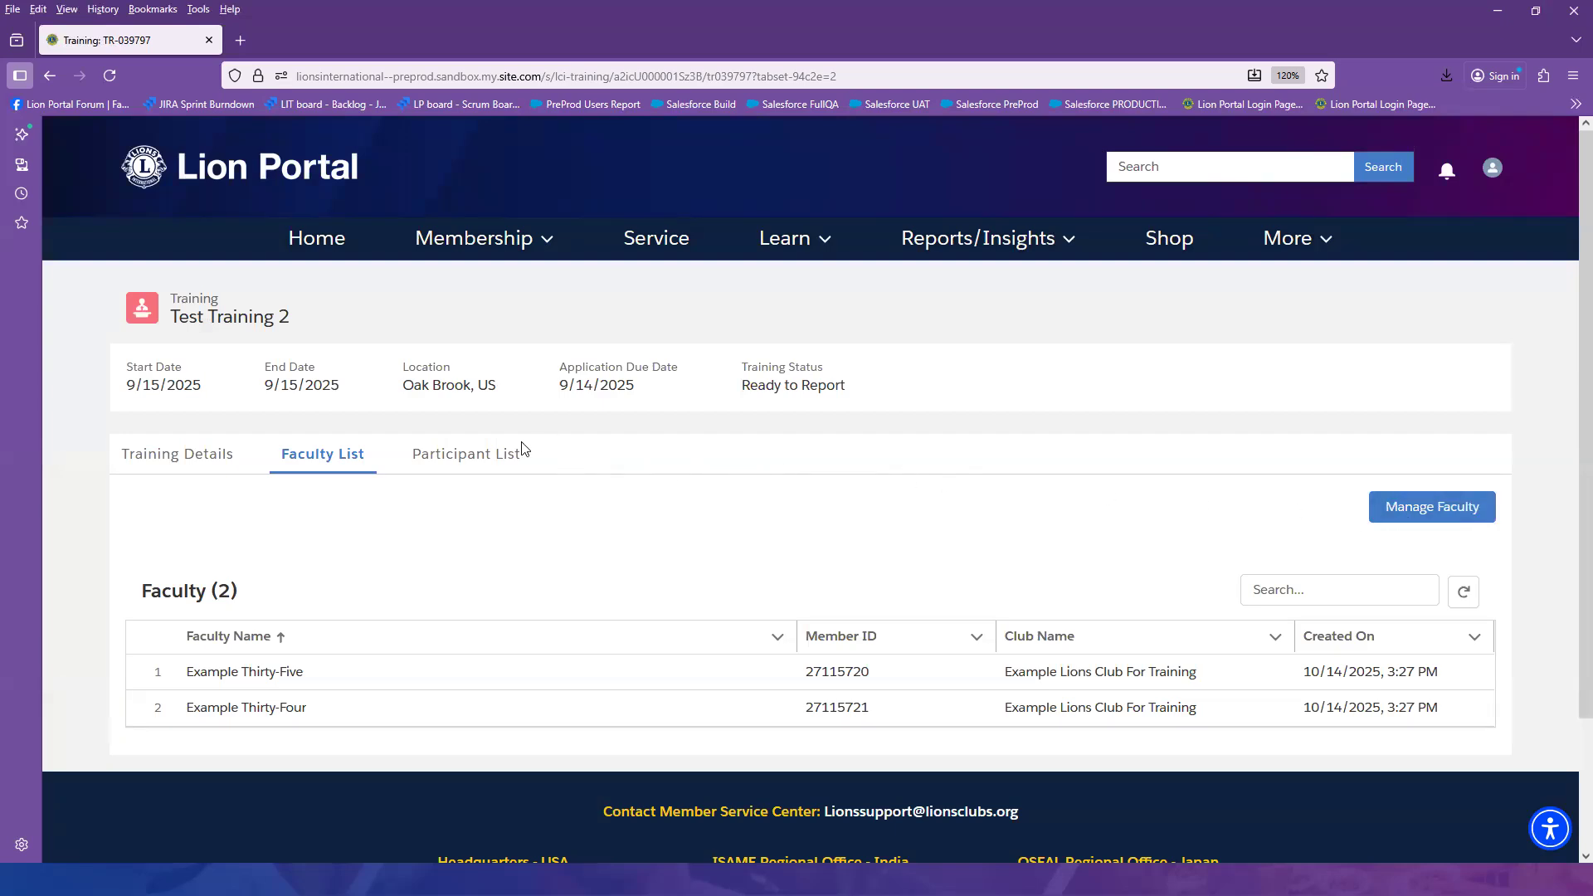
click(464, 468)
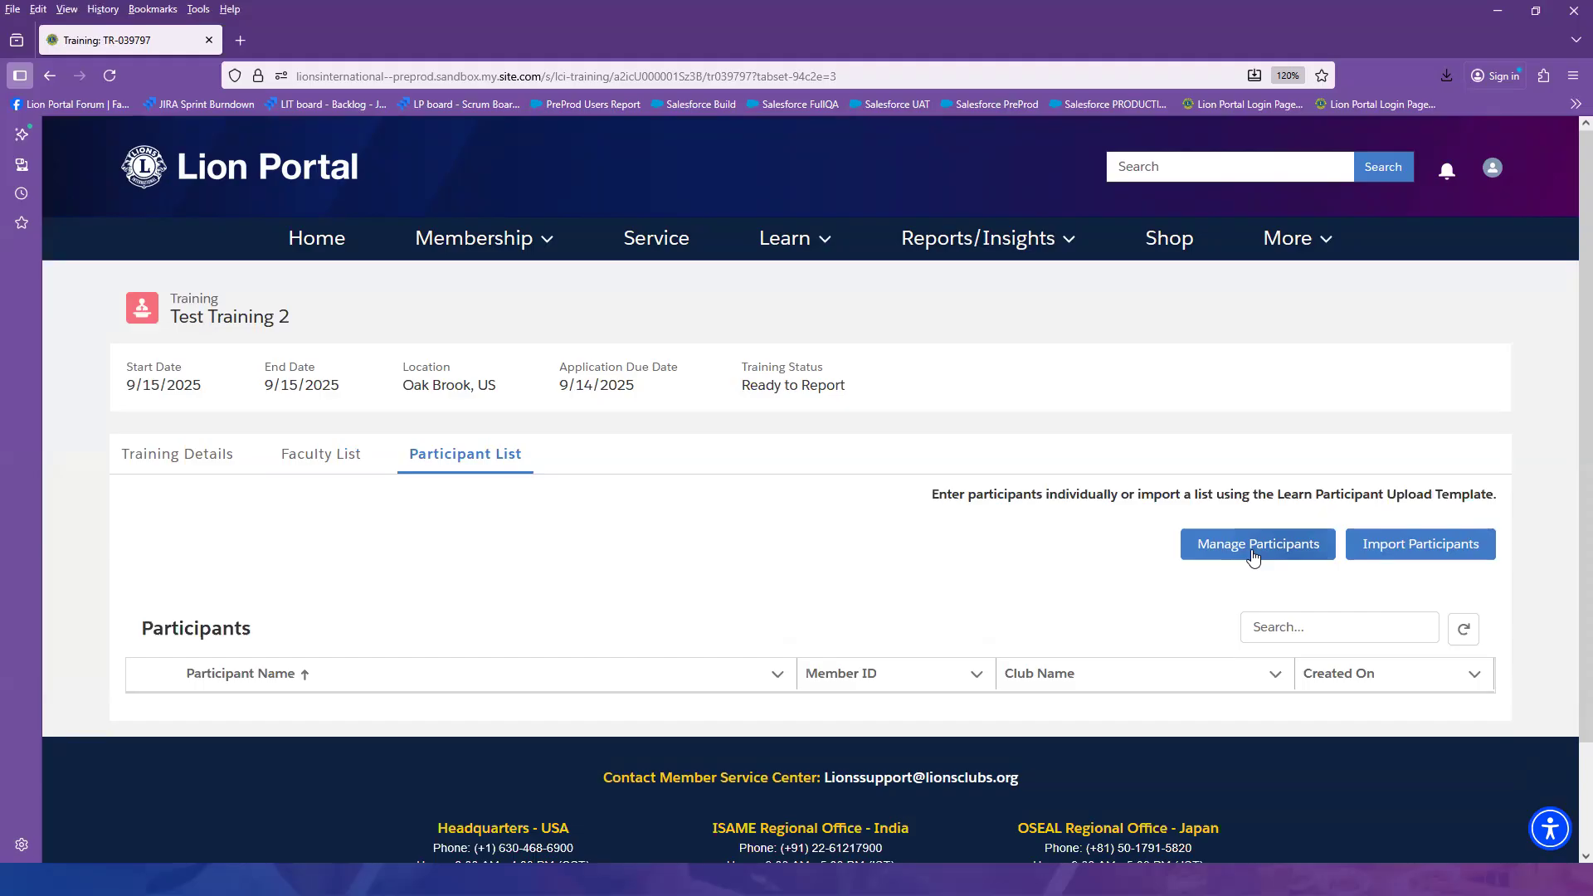
Open Manage Participants and search for 'example lions club for training'
click(1251, 553)
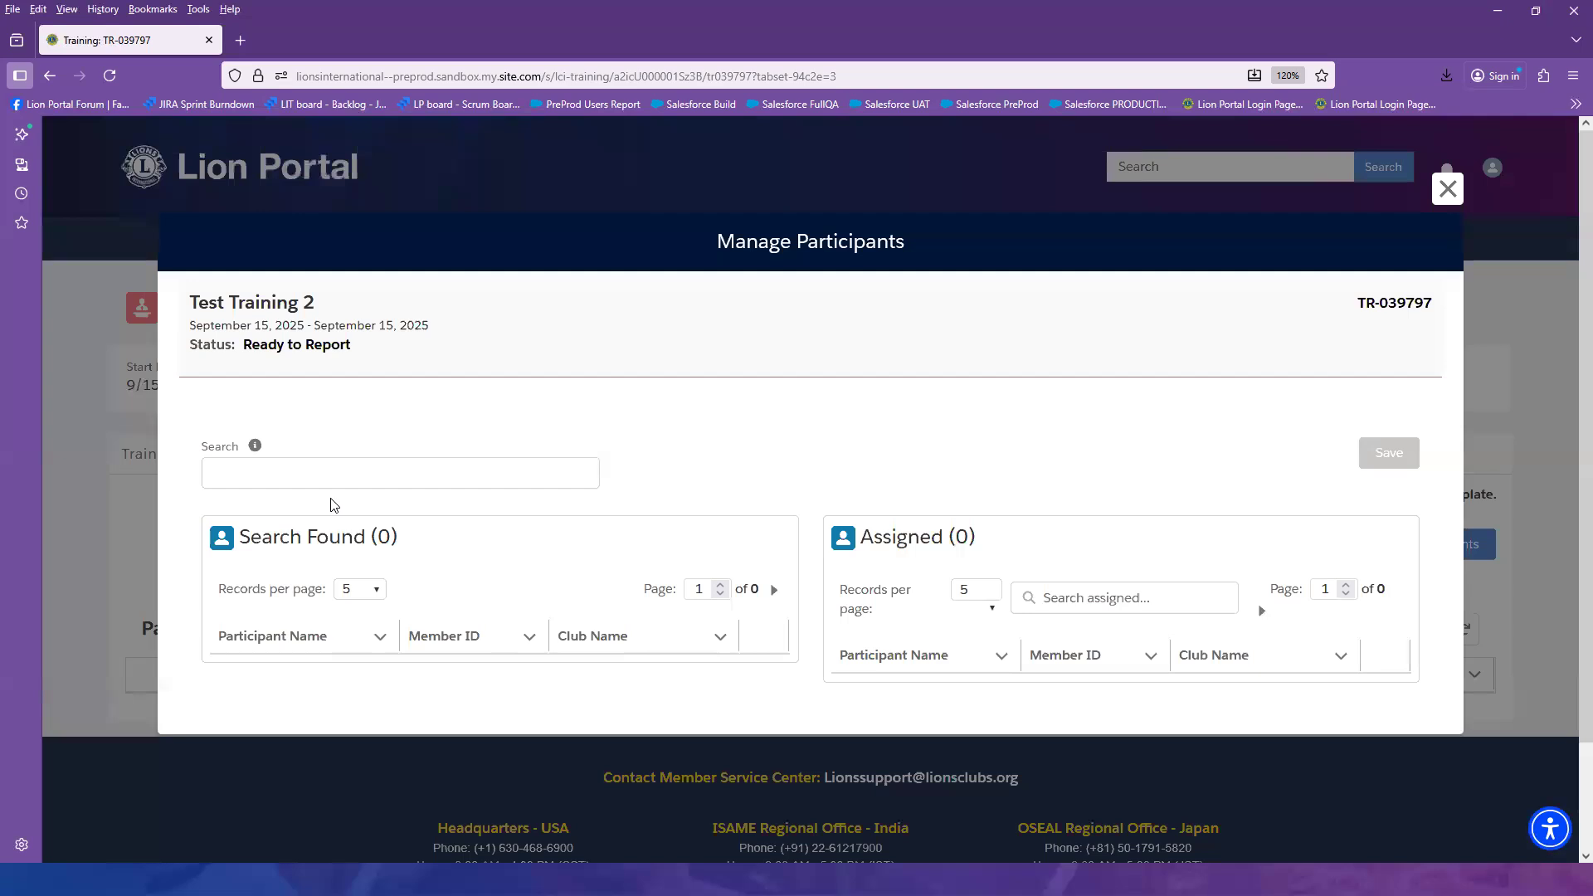
click(339, 471)
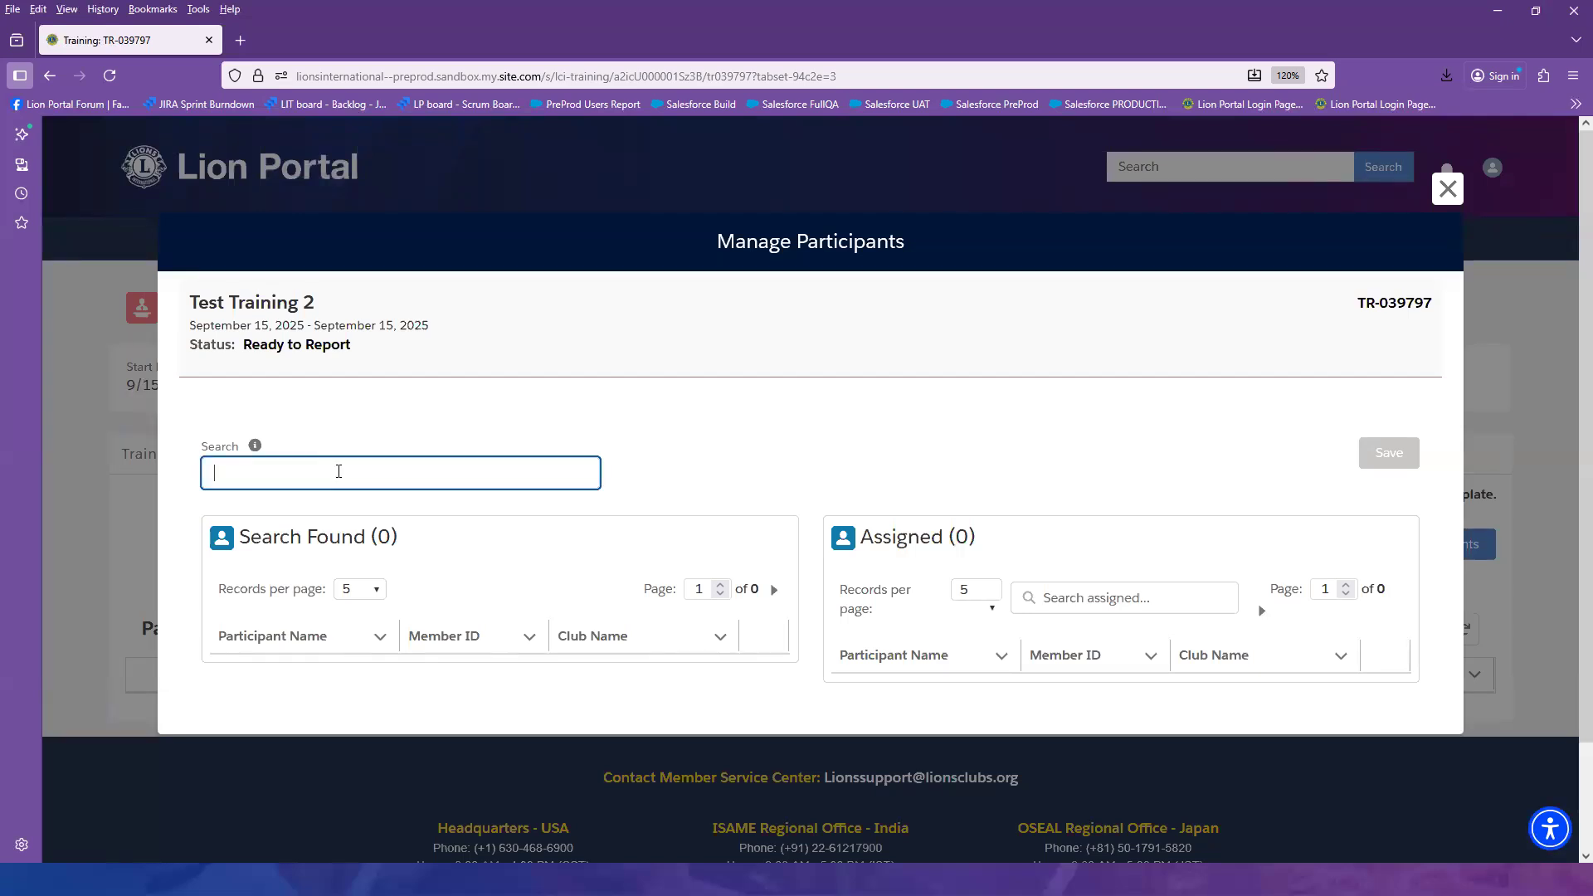
text(example lions club for training)
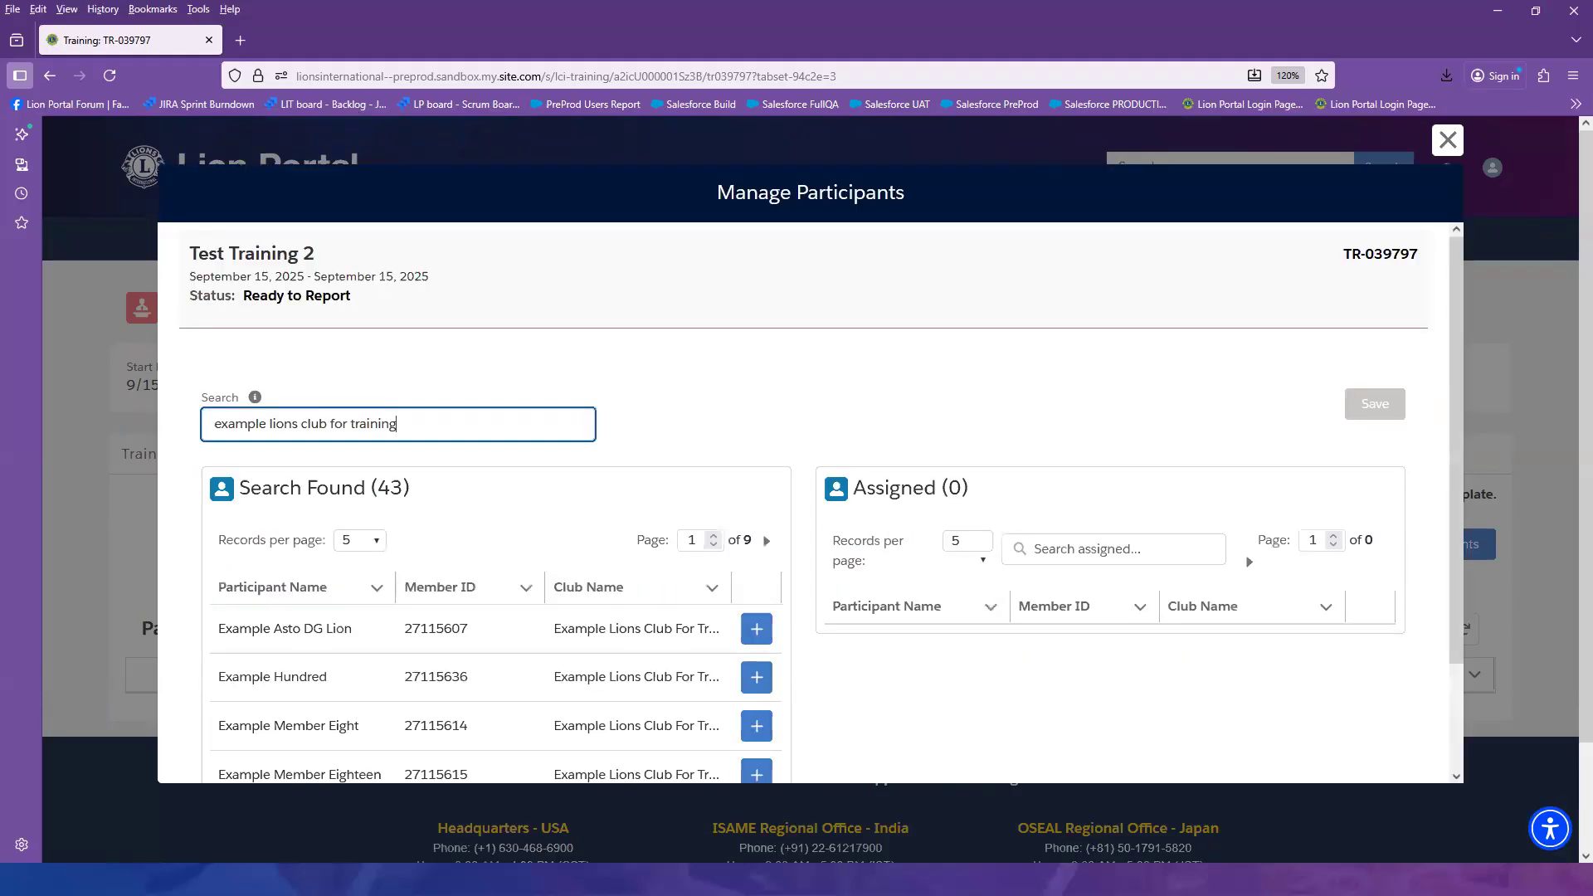
drag(1460, 296, 1452, 385)
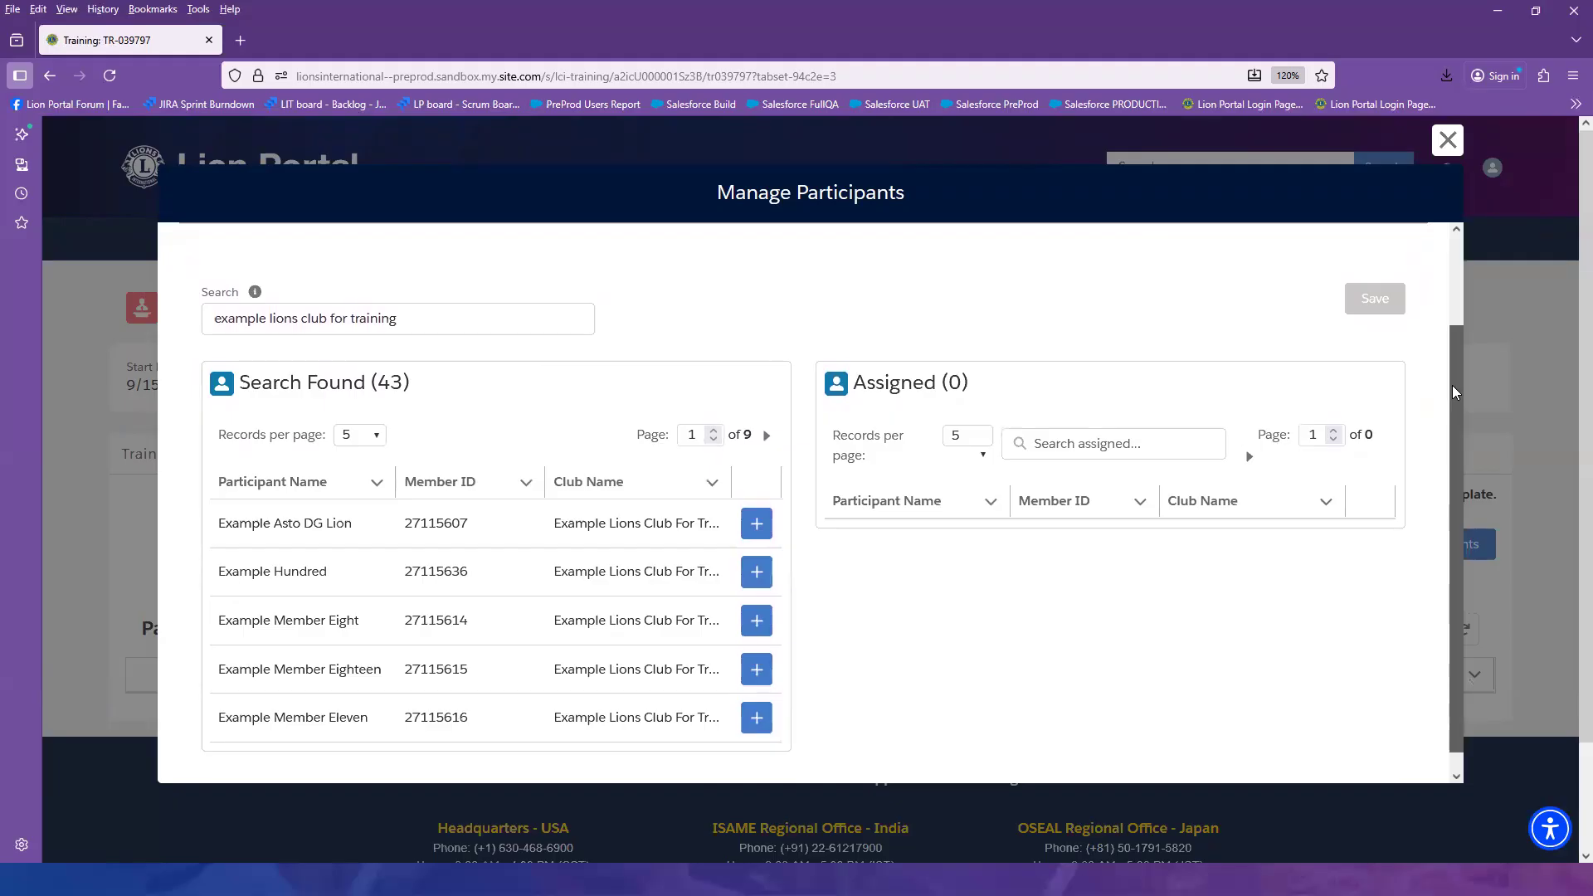
Add three club members from different result pages as participants and save
click(757, 620)
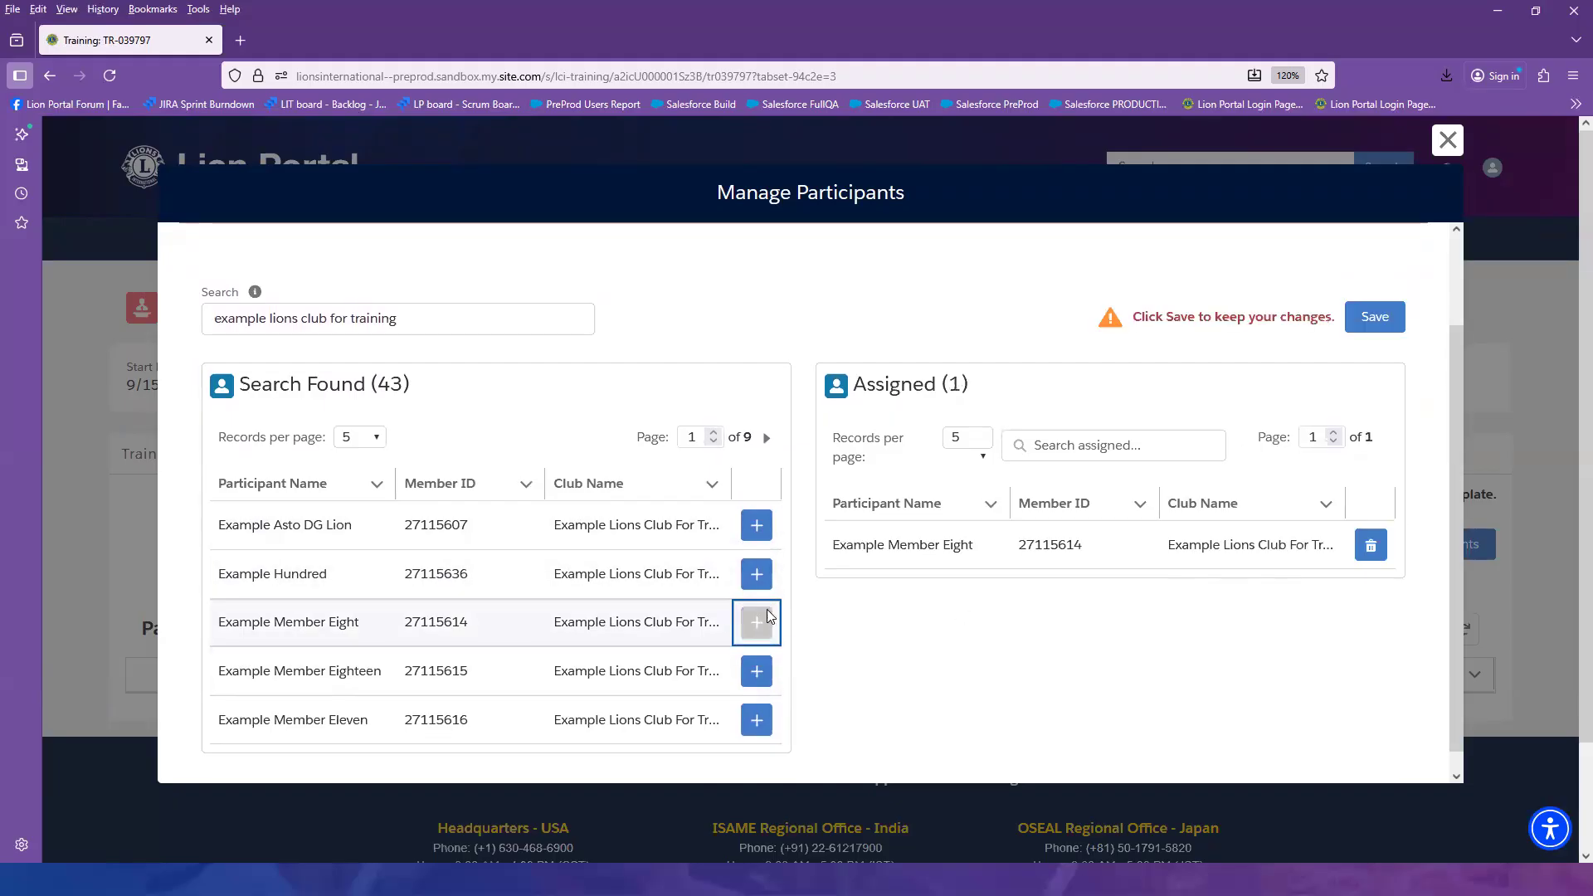
click(766, 437)
click(766, 437)
click(756, 673)
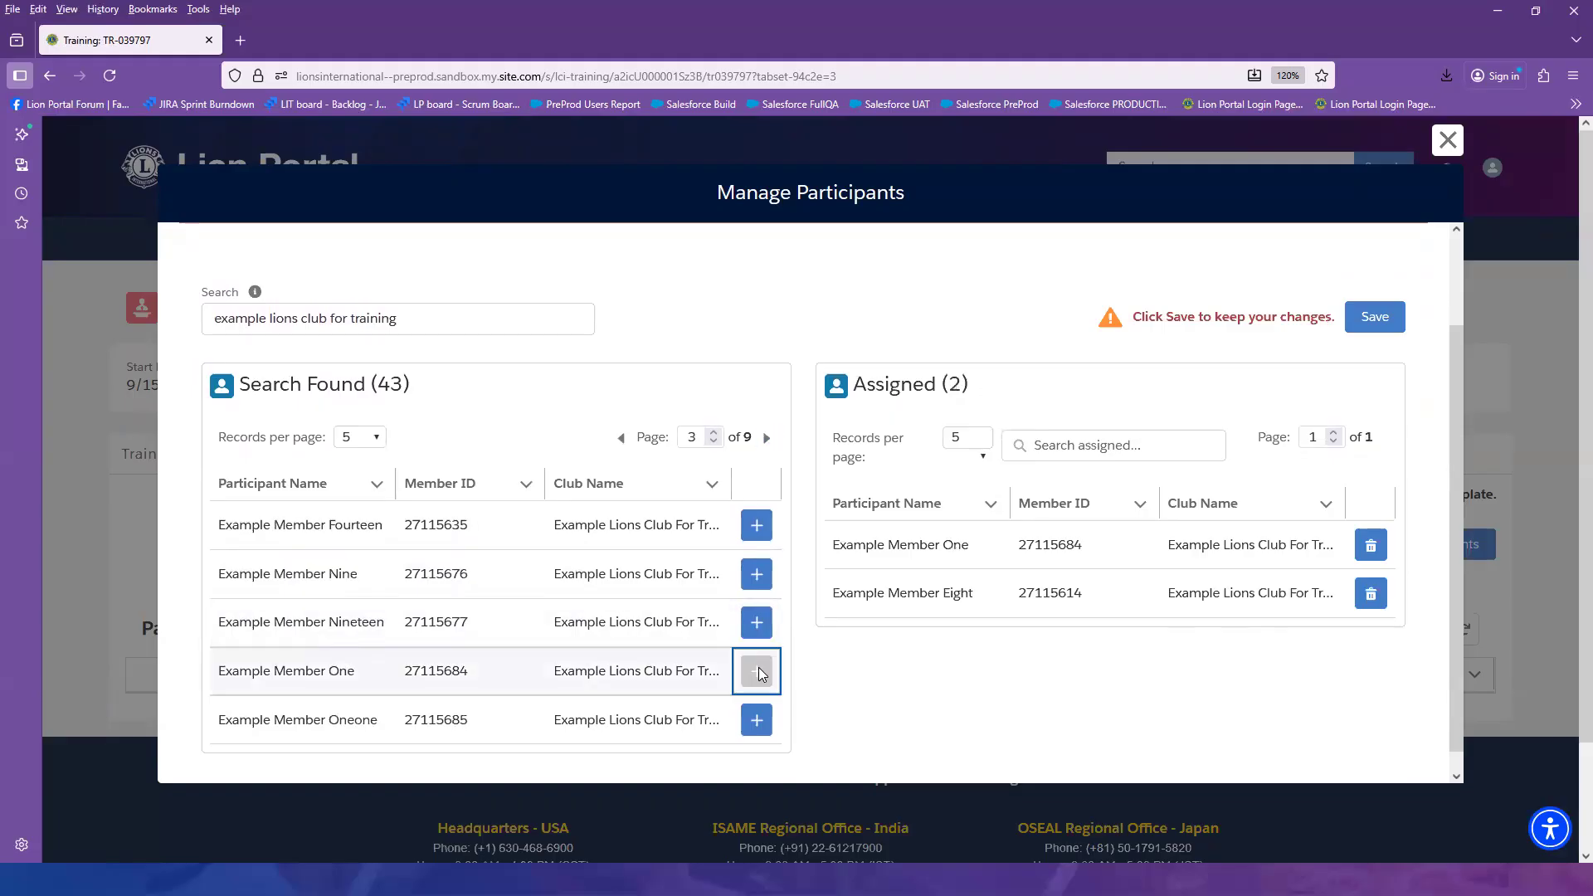
click(766, 438)
click(769, 734)
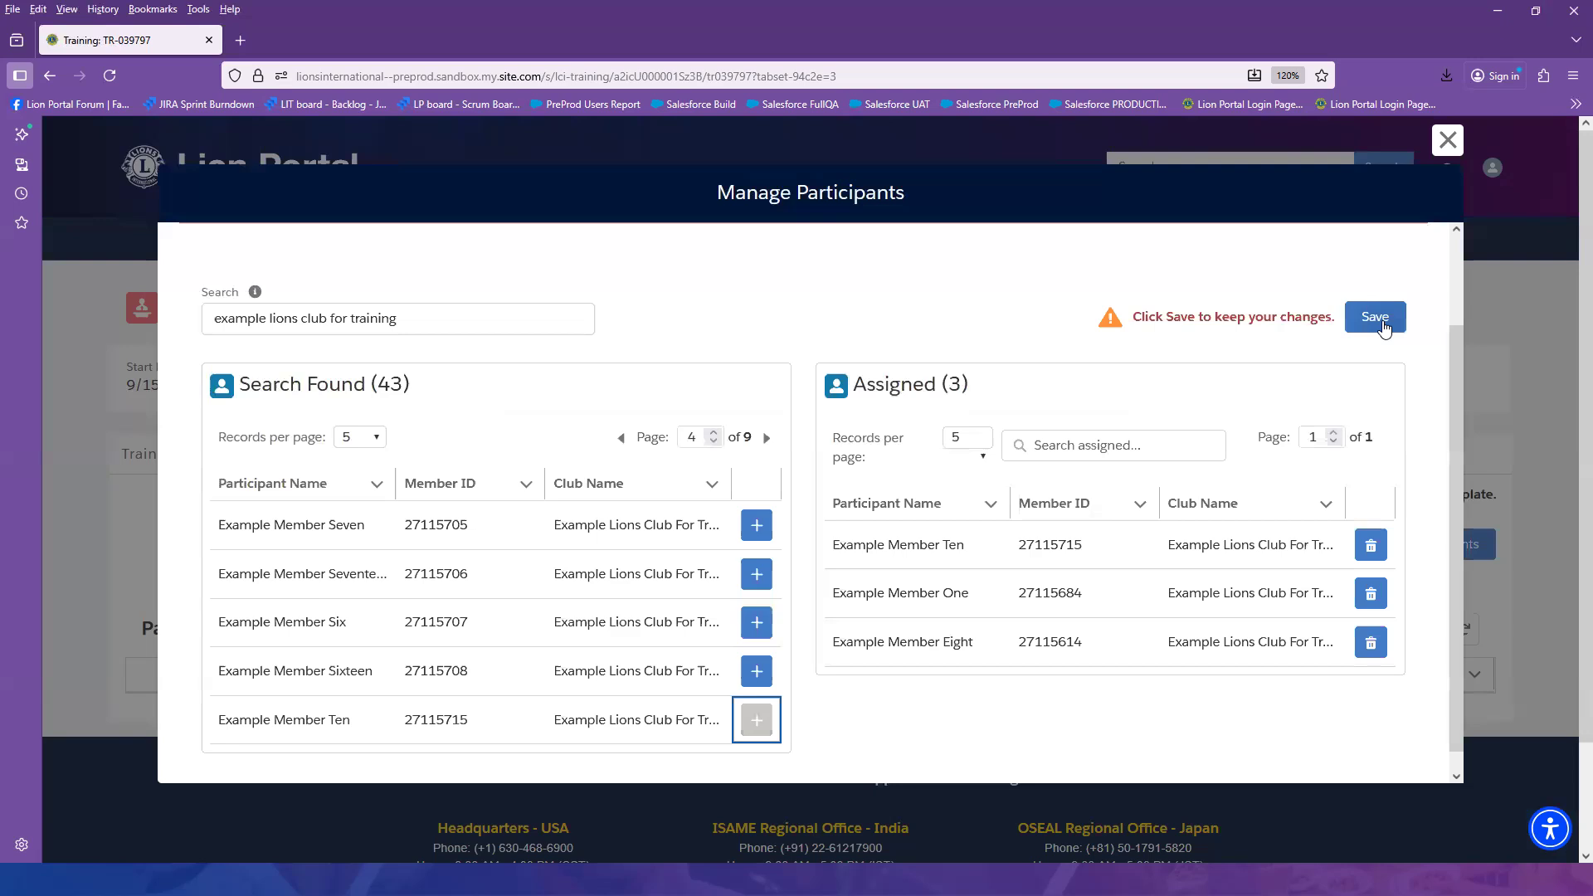
click(1381, 322)
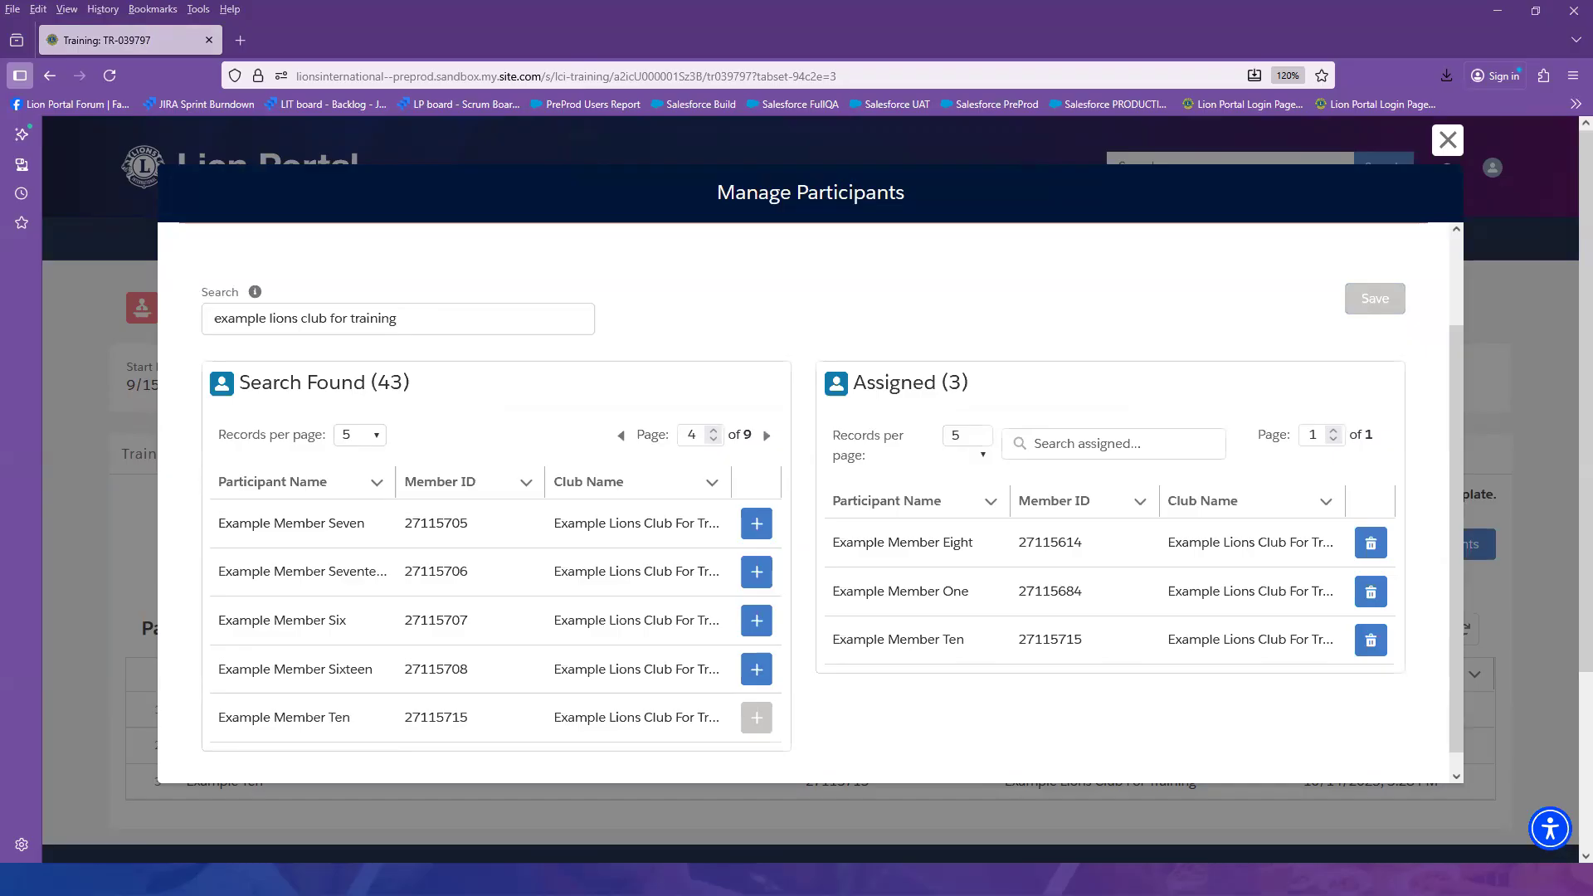
click(1445, 142)
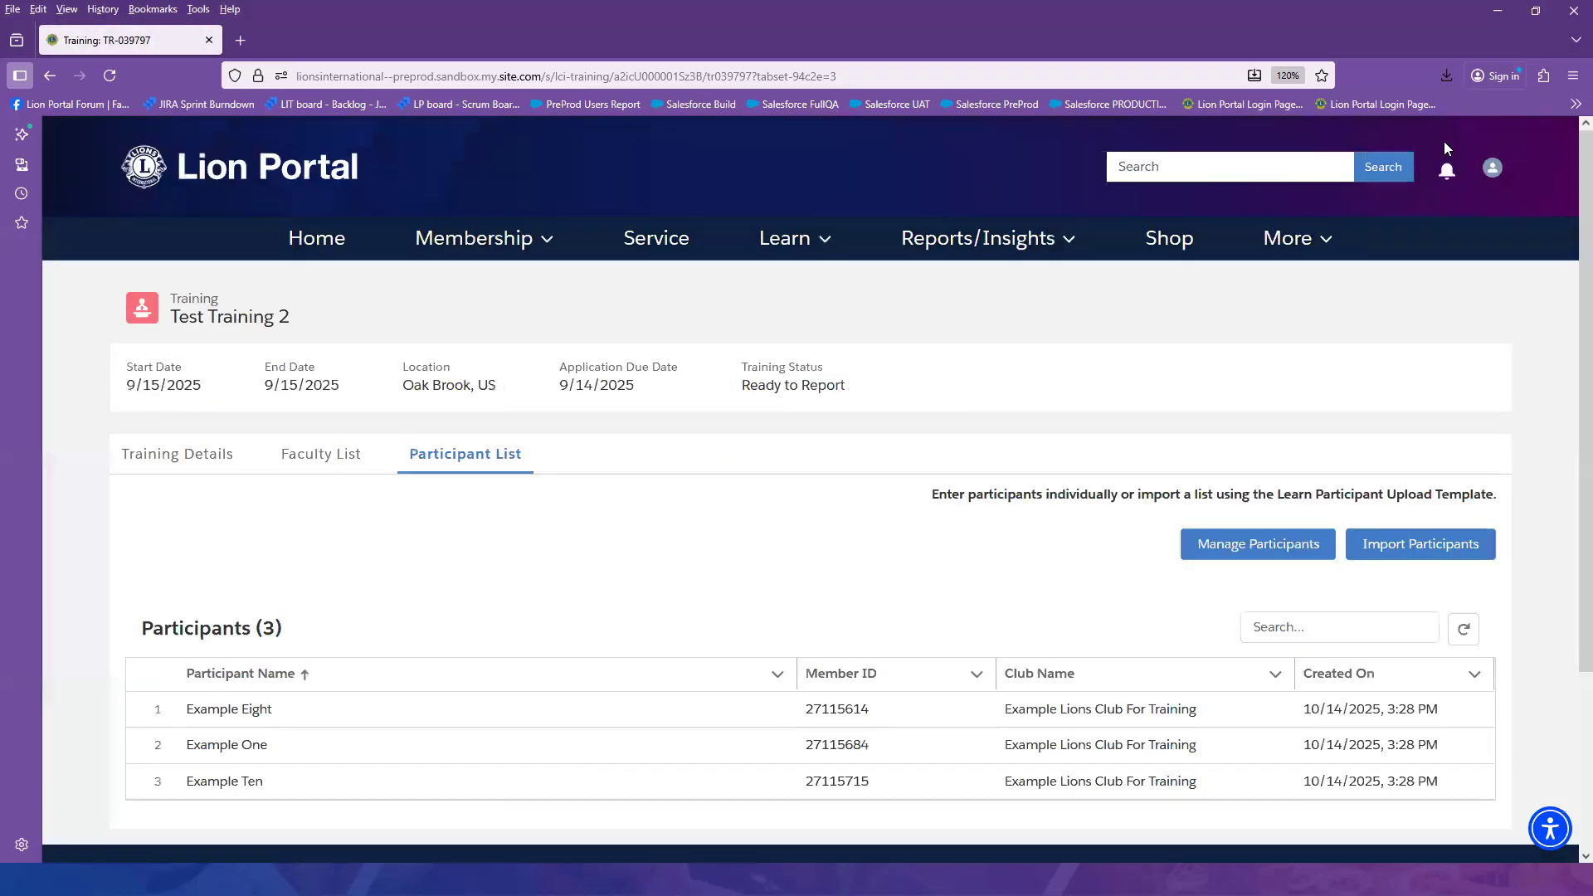
click(1433, 551)
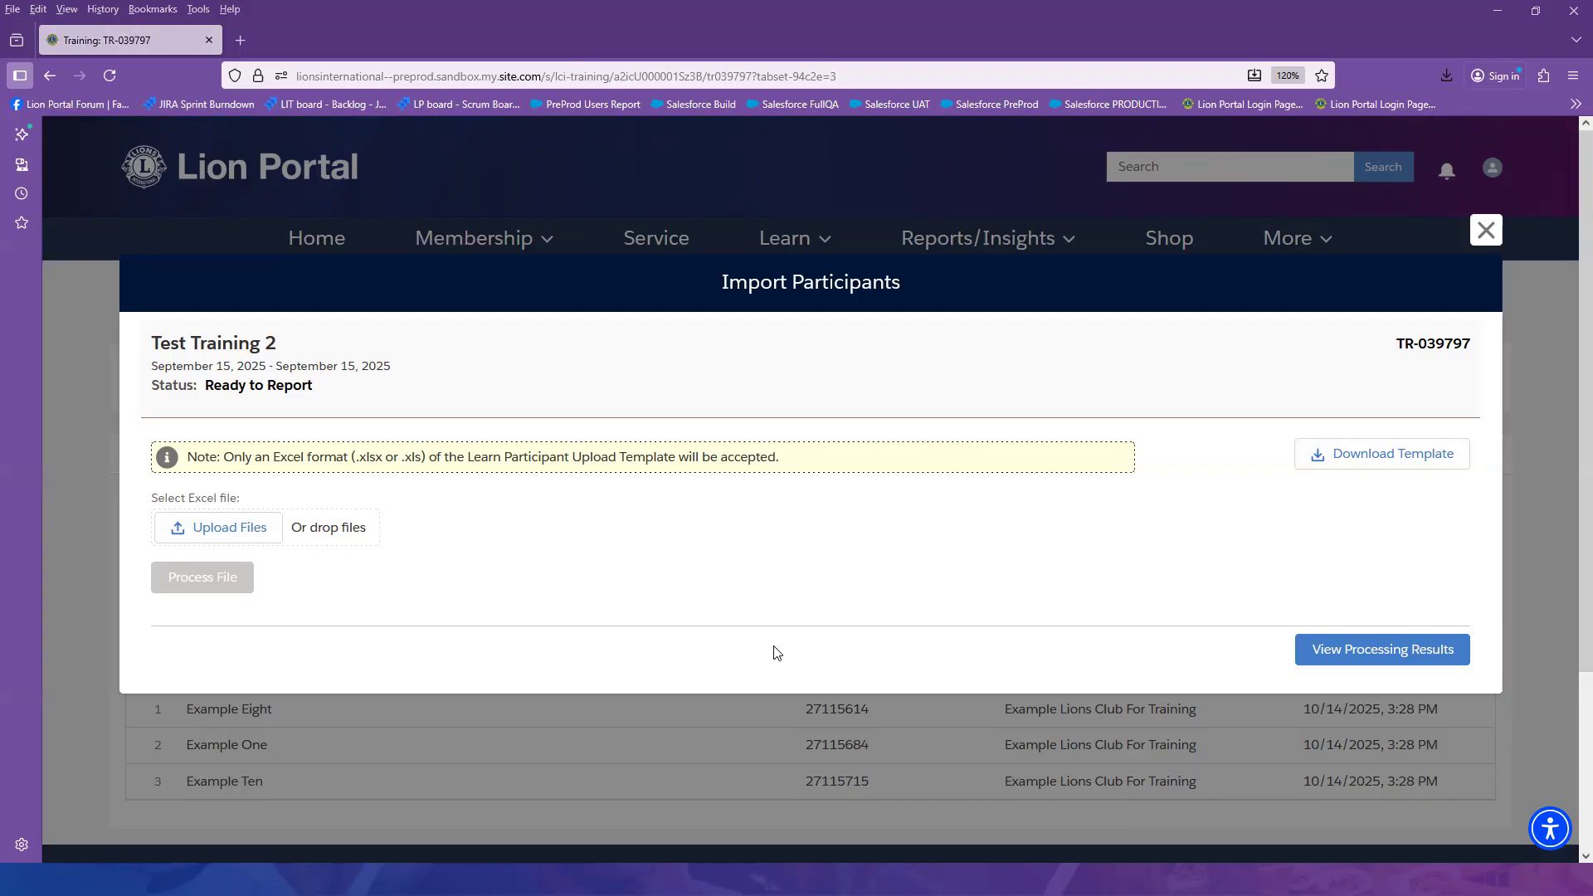
click(1484, 232)
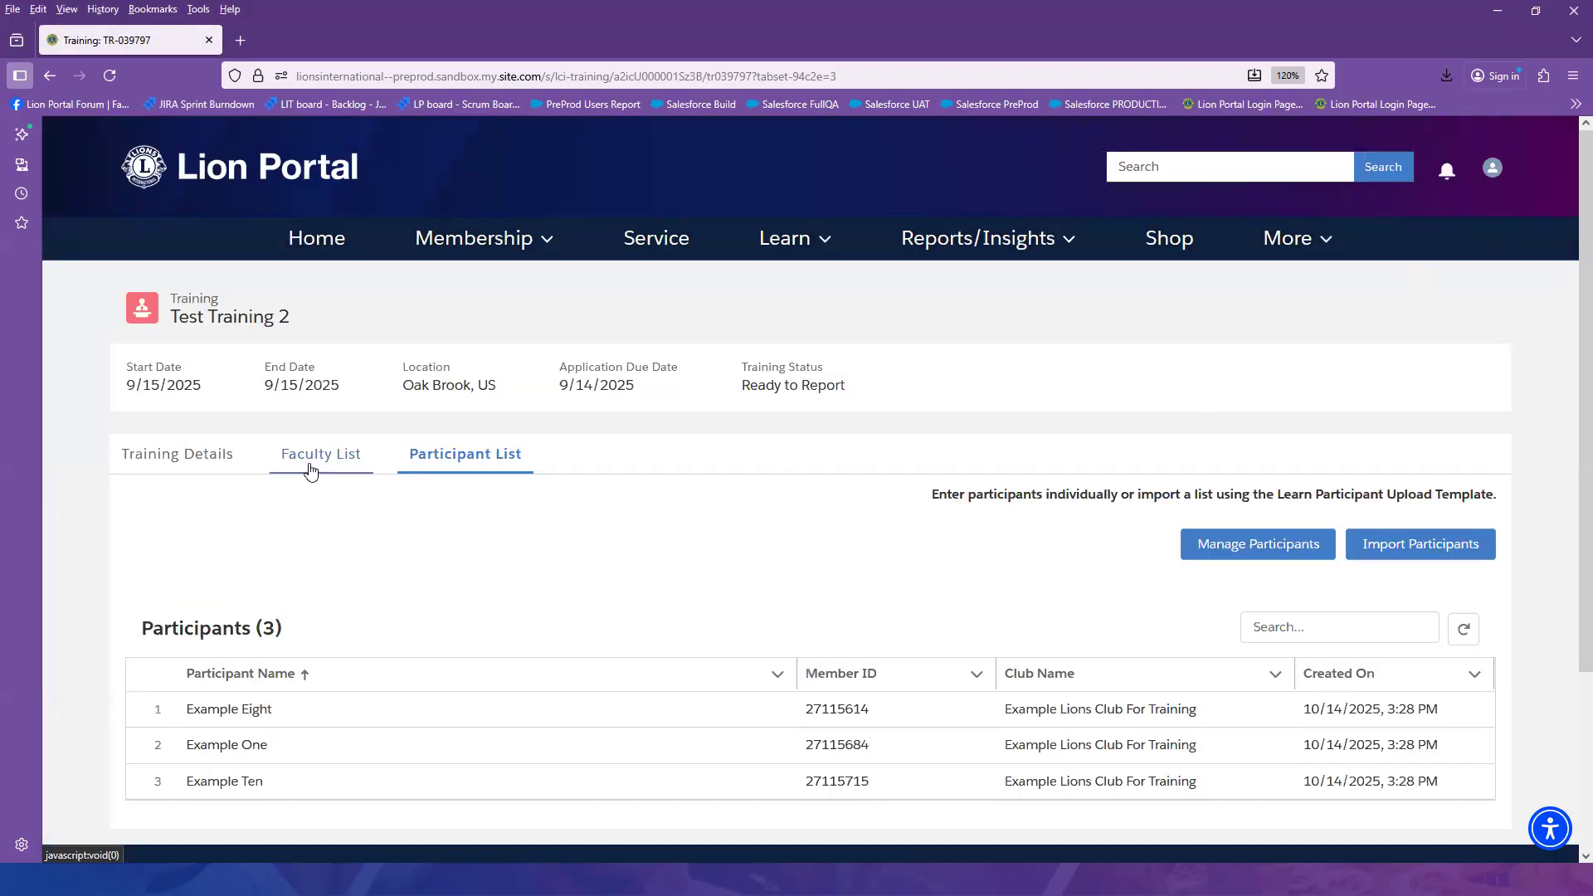
Mark Test Training 2 completed from Training Details, confirming the change to Reported
click(209, 461)
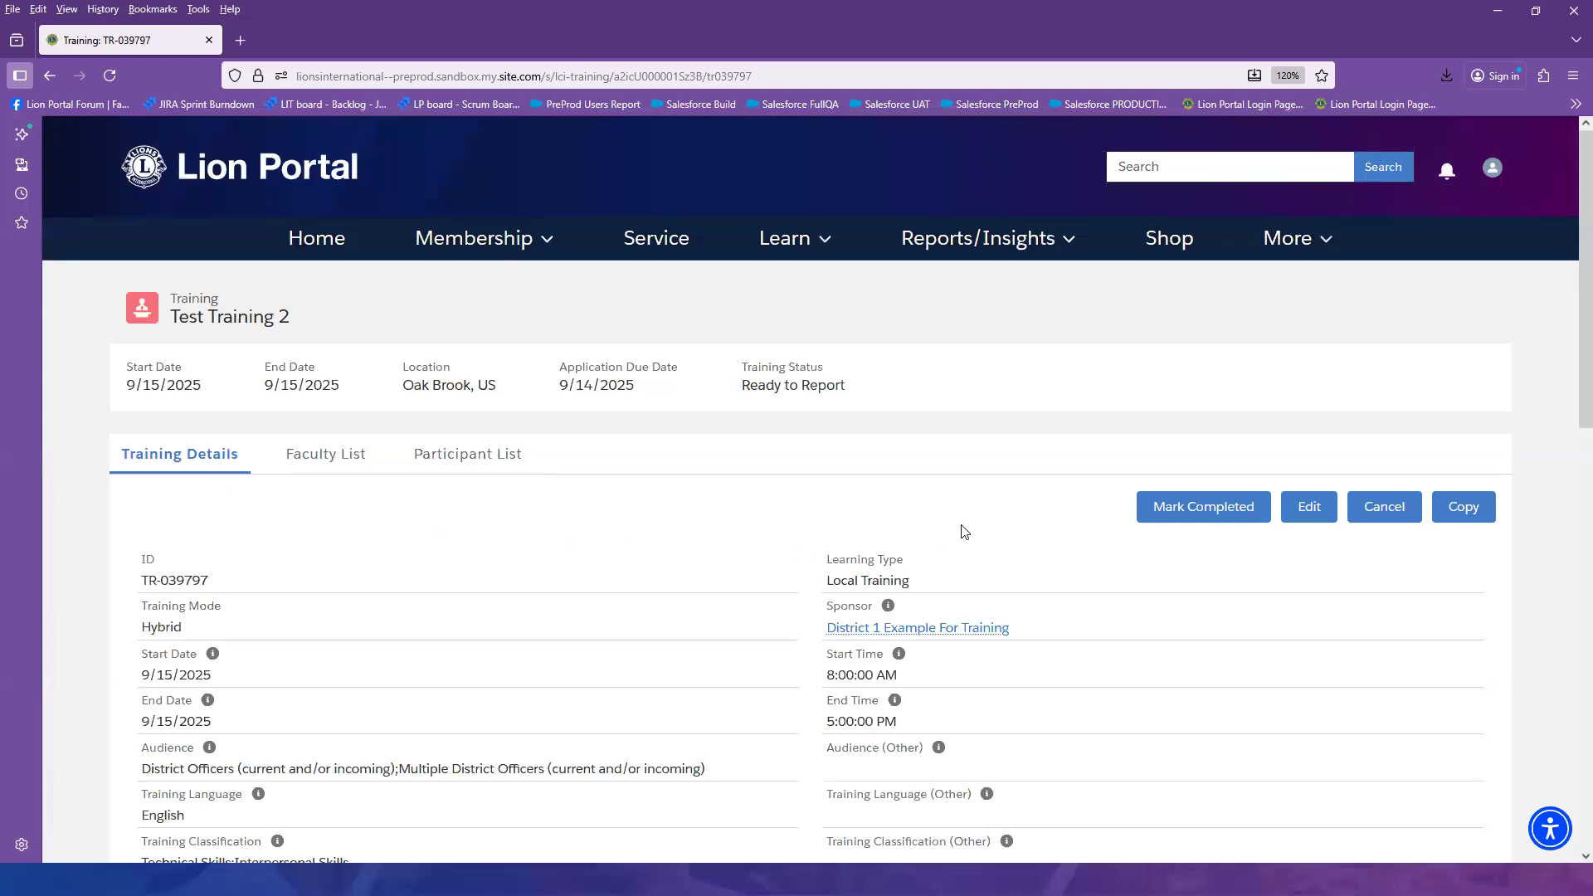
click(1205, 514)
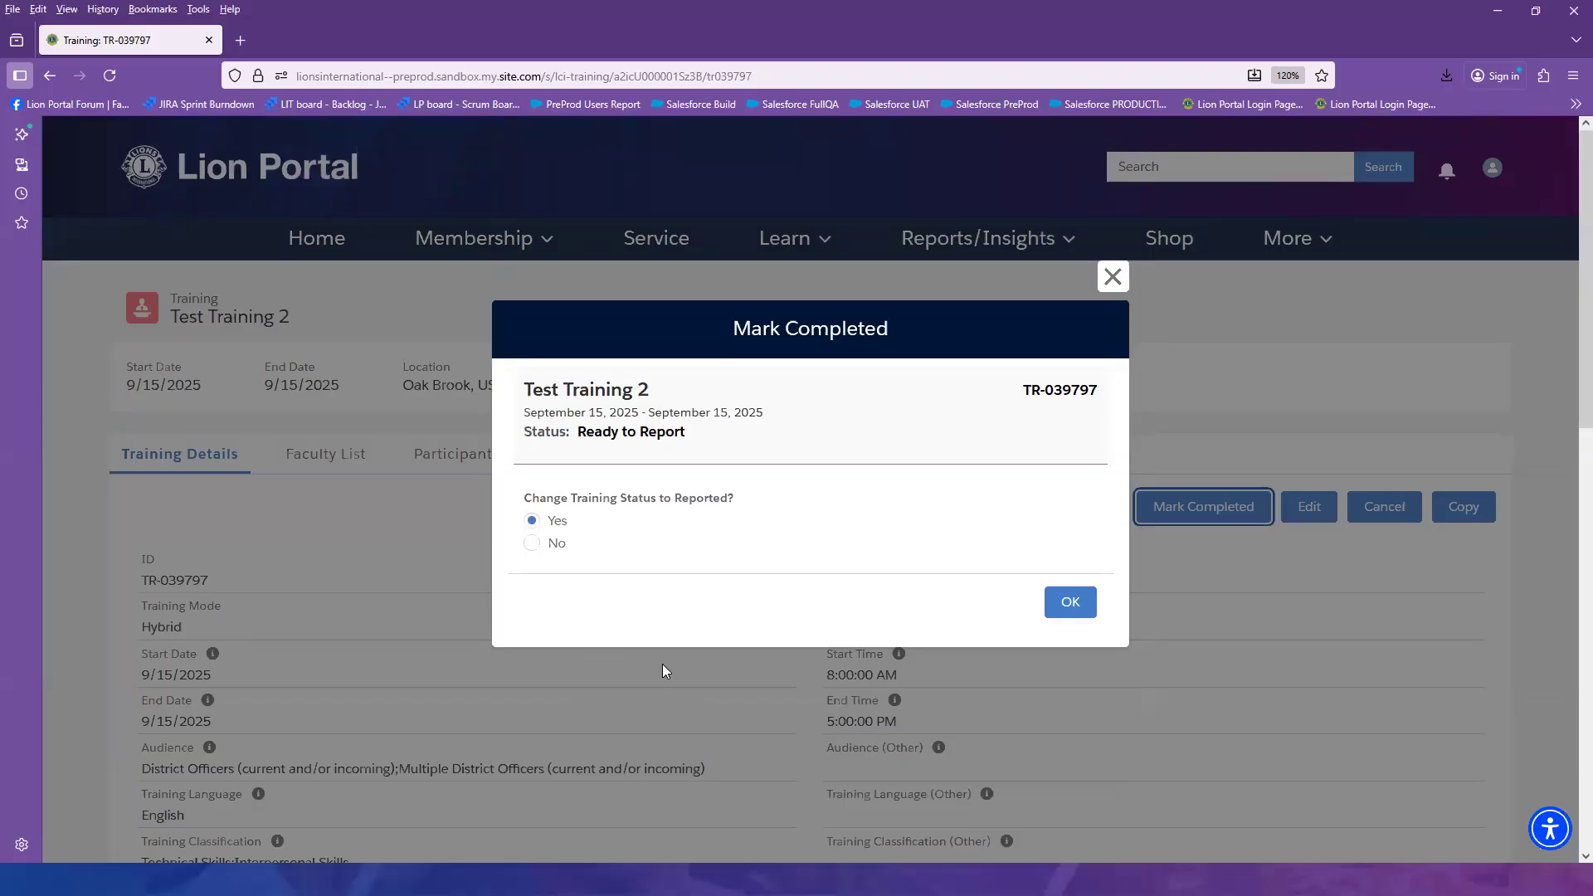
click(1070, 604)
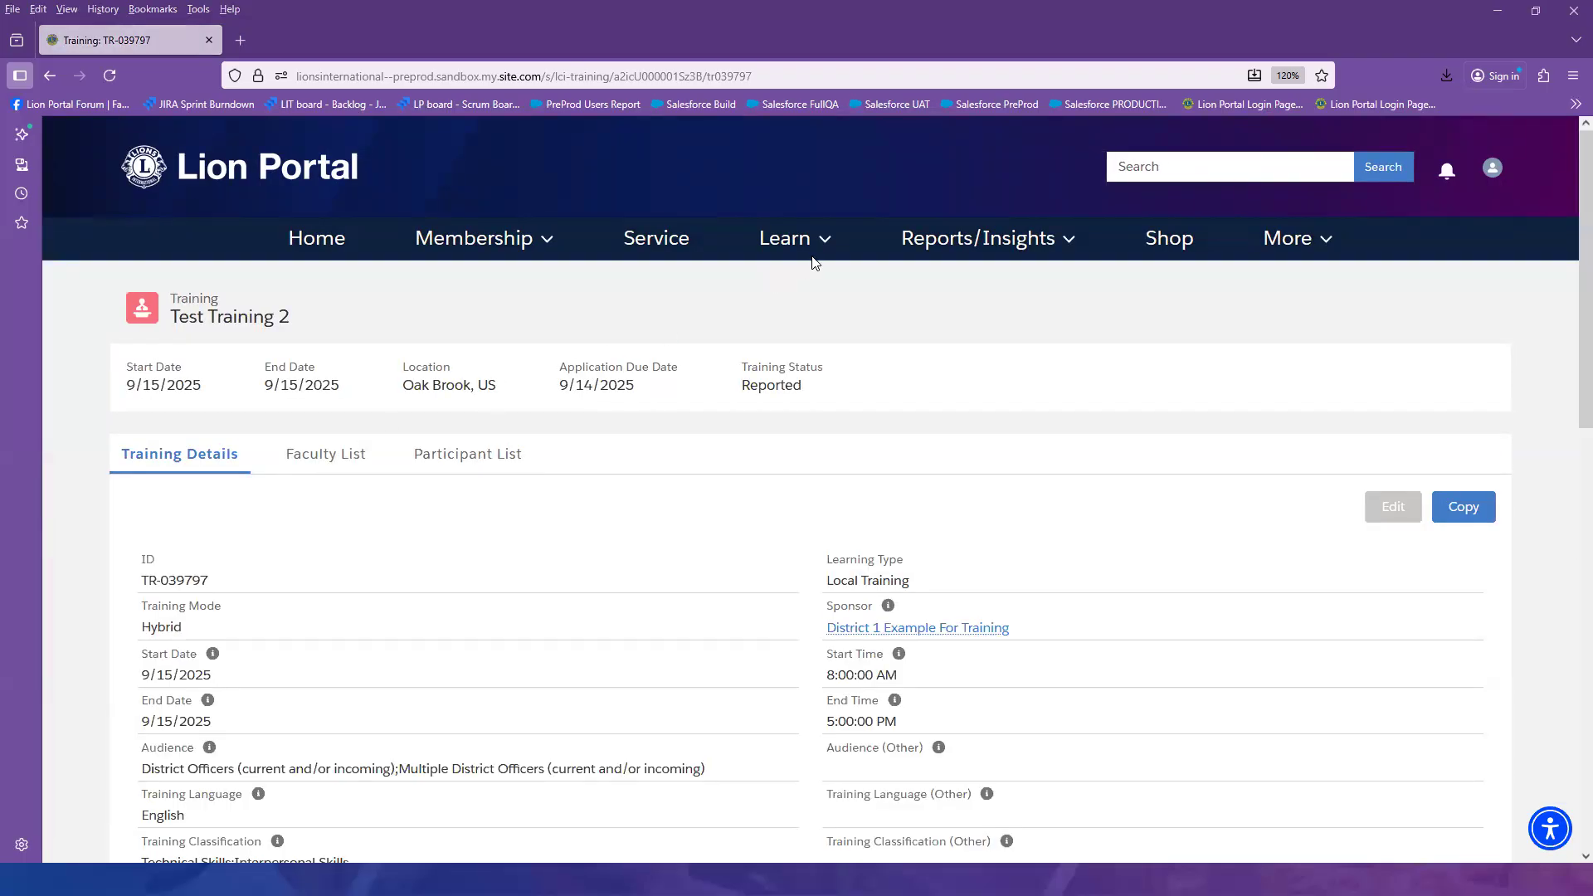
Filter Manage Trainings to Reported only, removing Draft, Published and Ready to Report
click(820, 247)
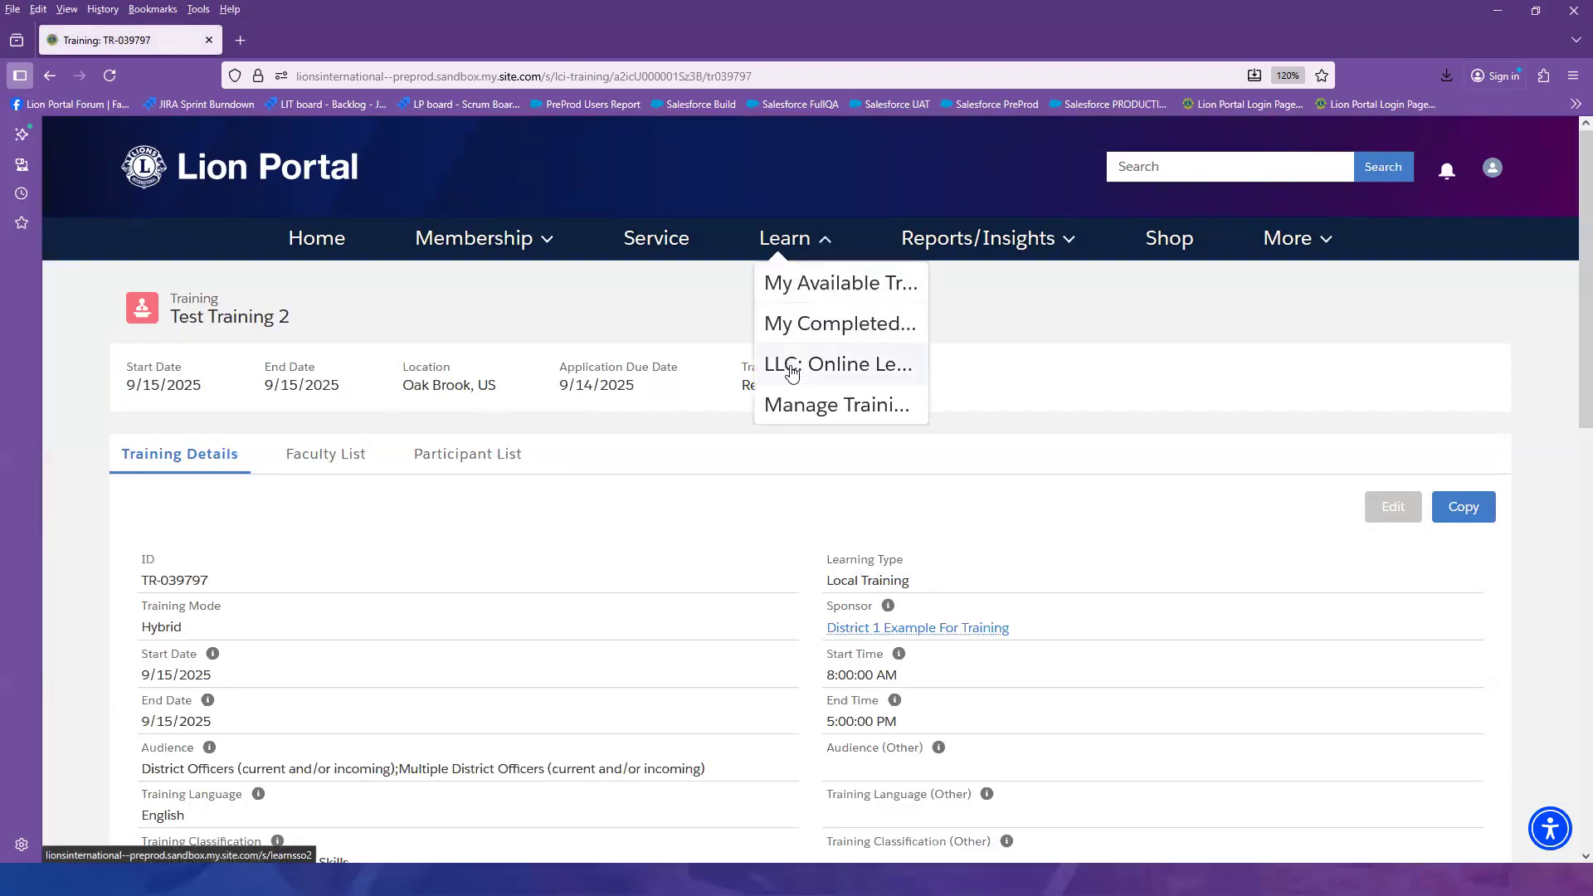
click(790, 413)
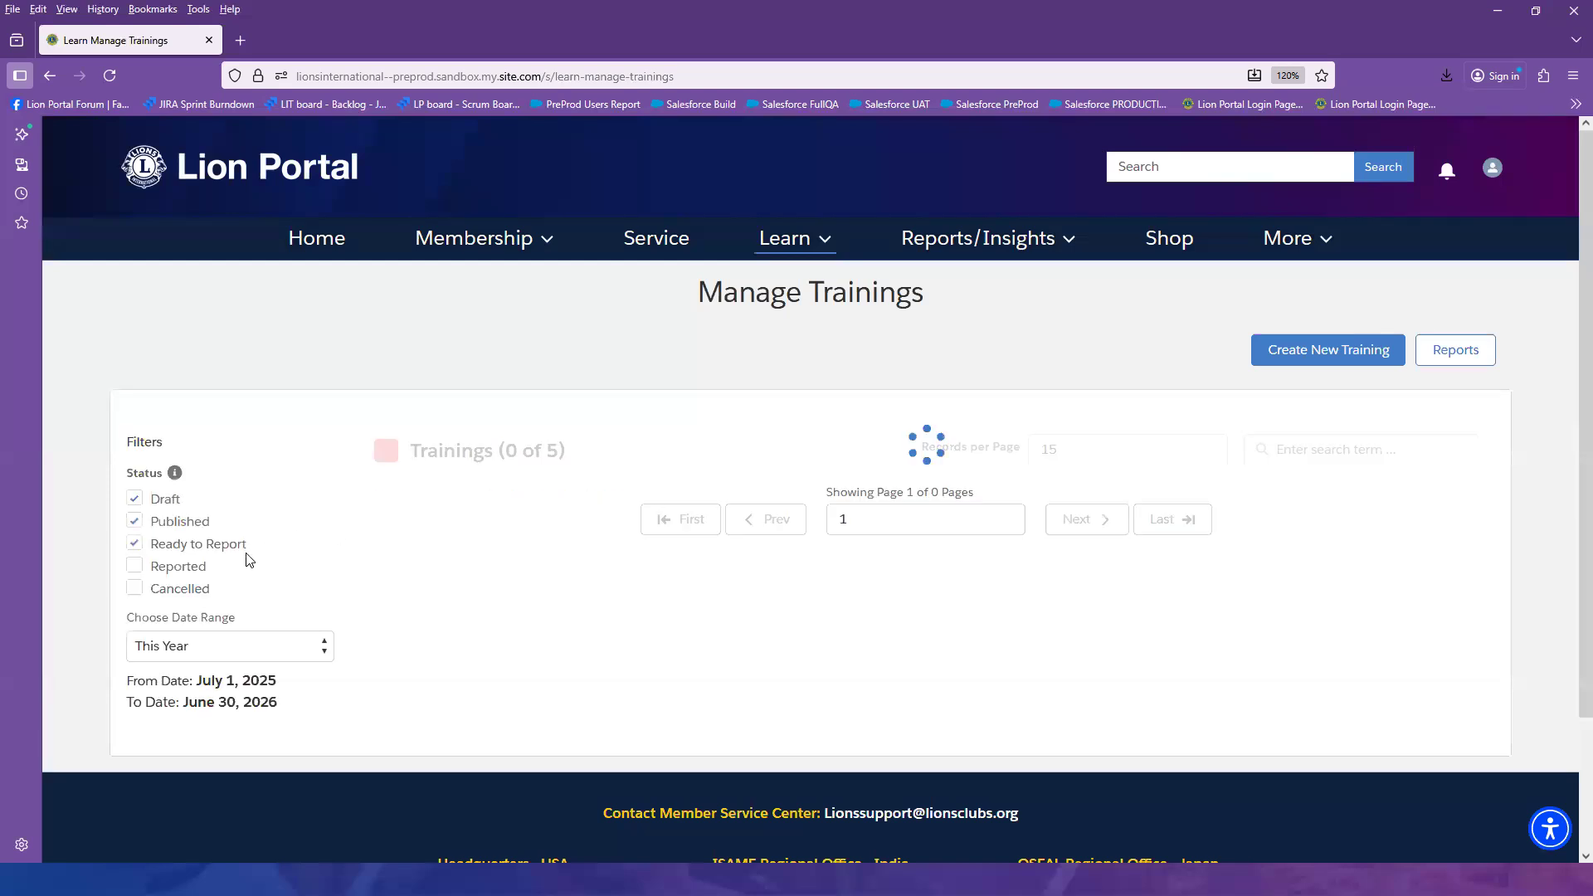
click(135, 498)
click(134, 520)
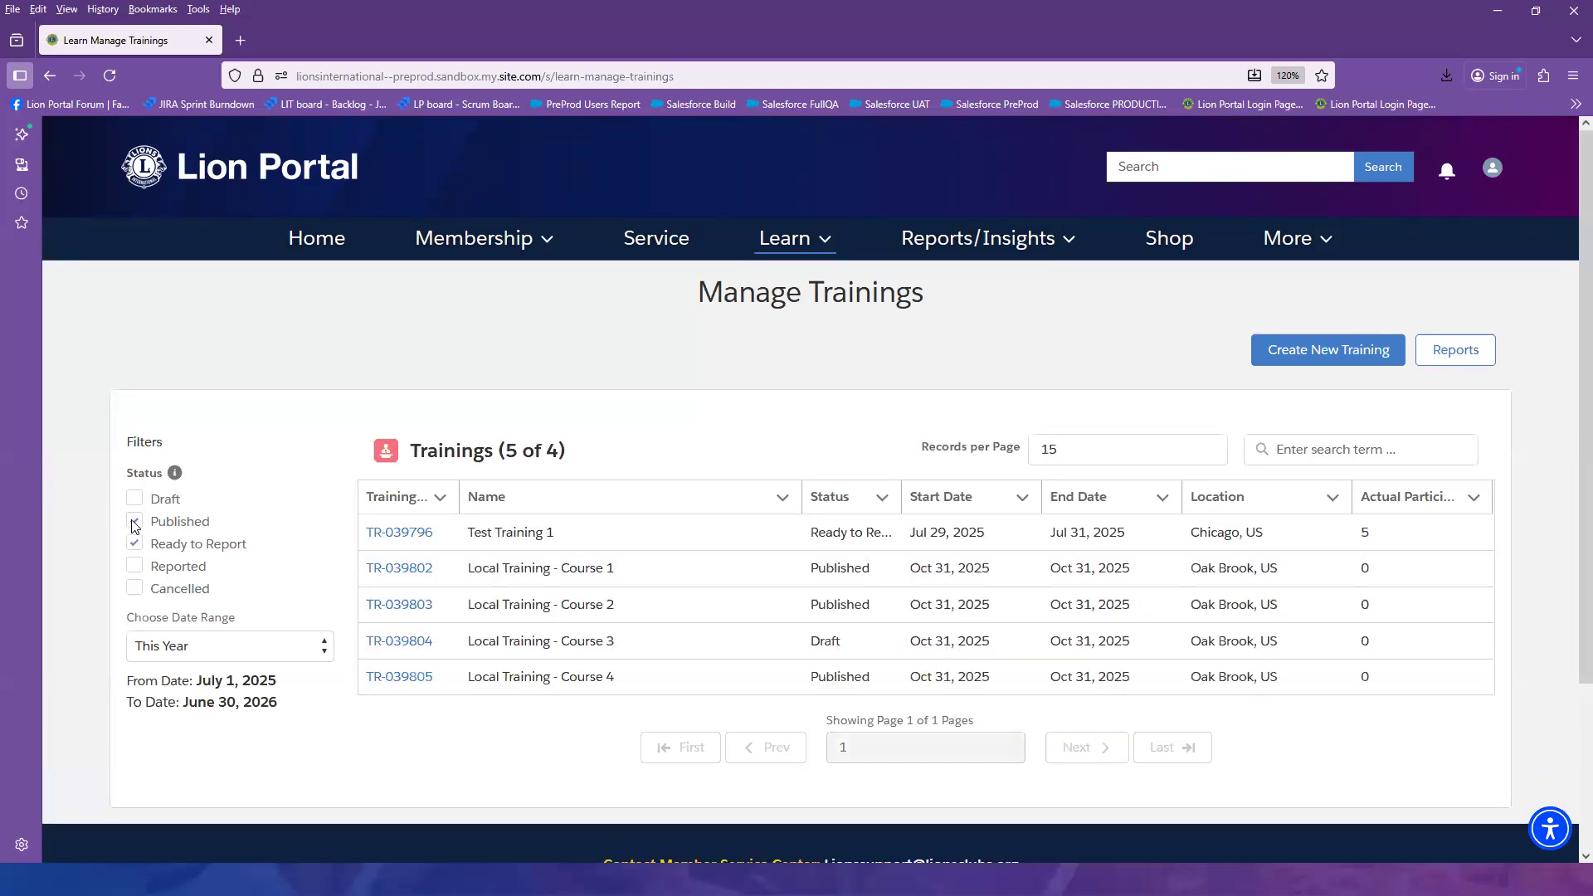
click(134, 520)
click(134, 566)
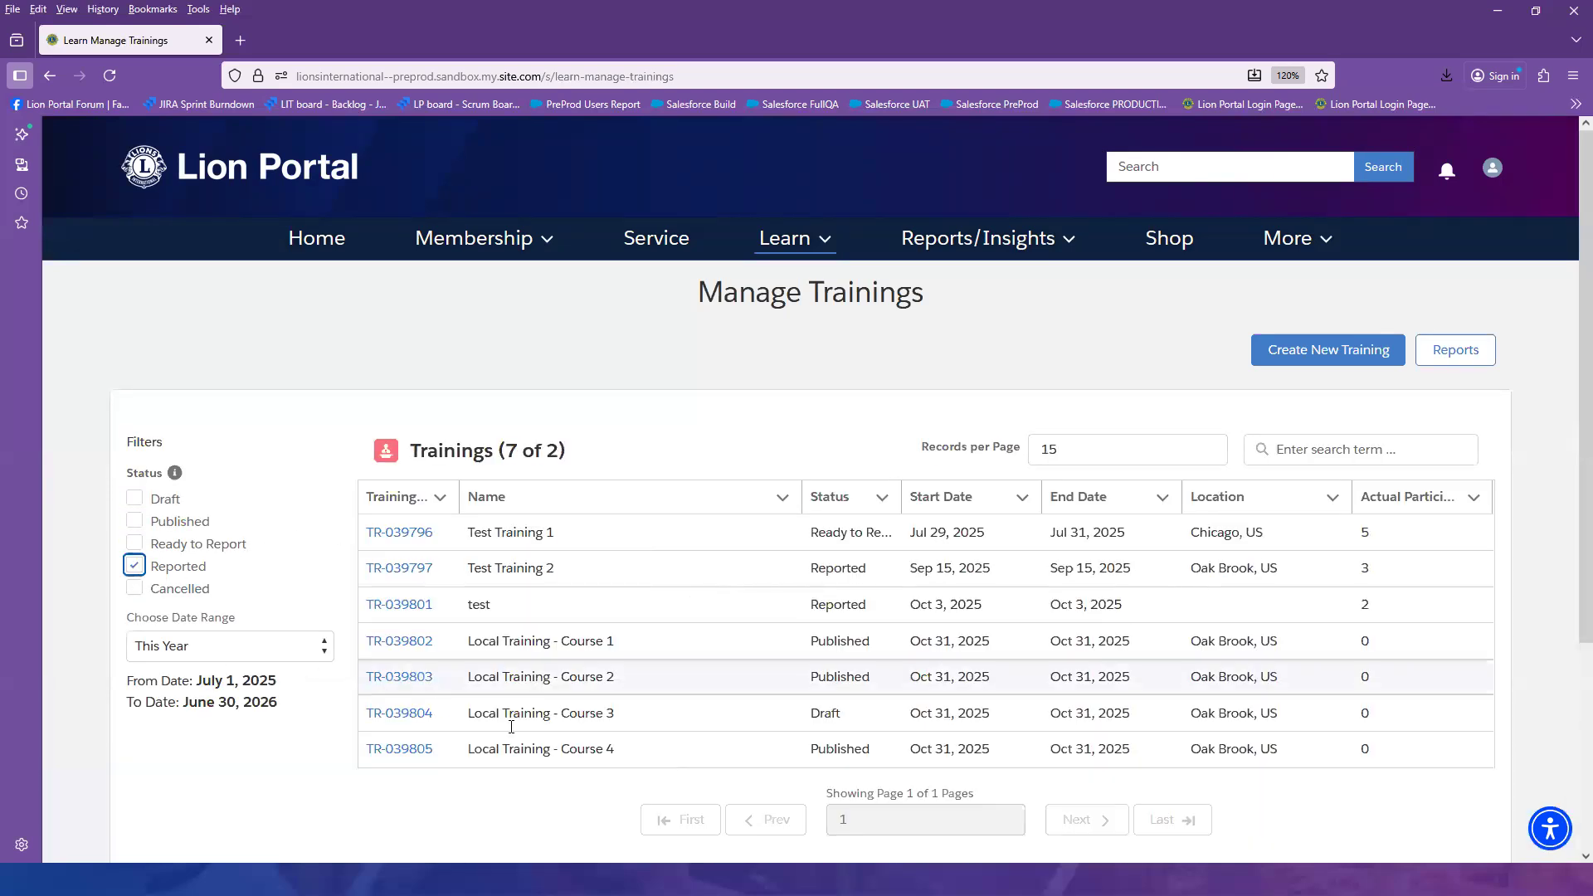